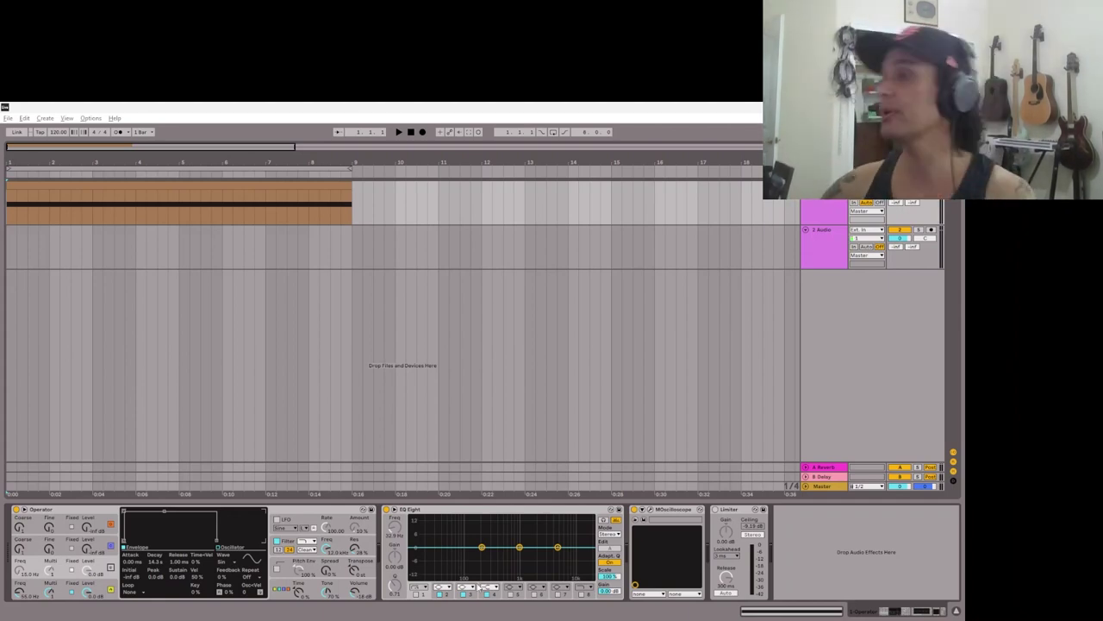
Step: Set Operator's oscillator A frequency to 27.5 Hz and play the clip to audition it
{"action": "left_click", "coordinate": [316, 508]}
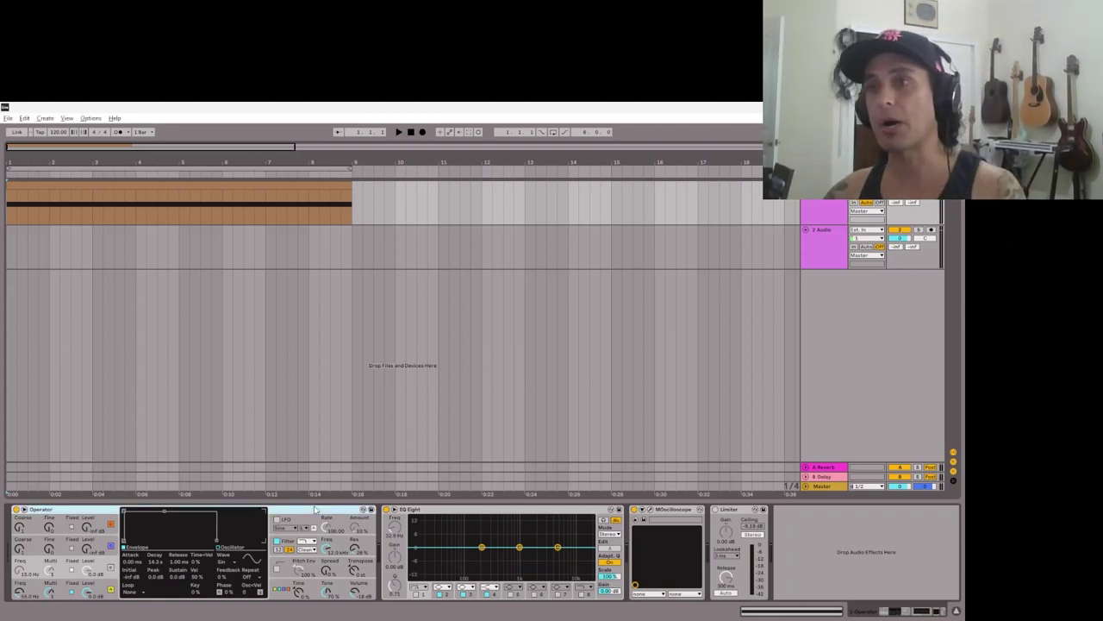
{"action": "left_click", "coordinate": [27, 601]}
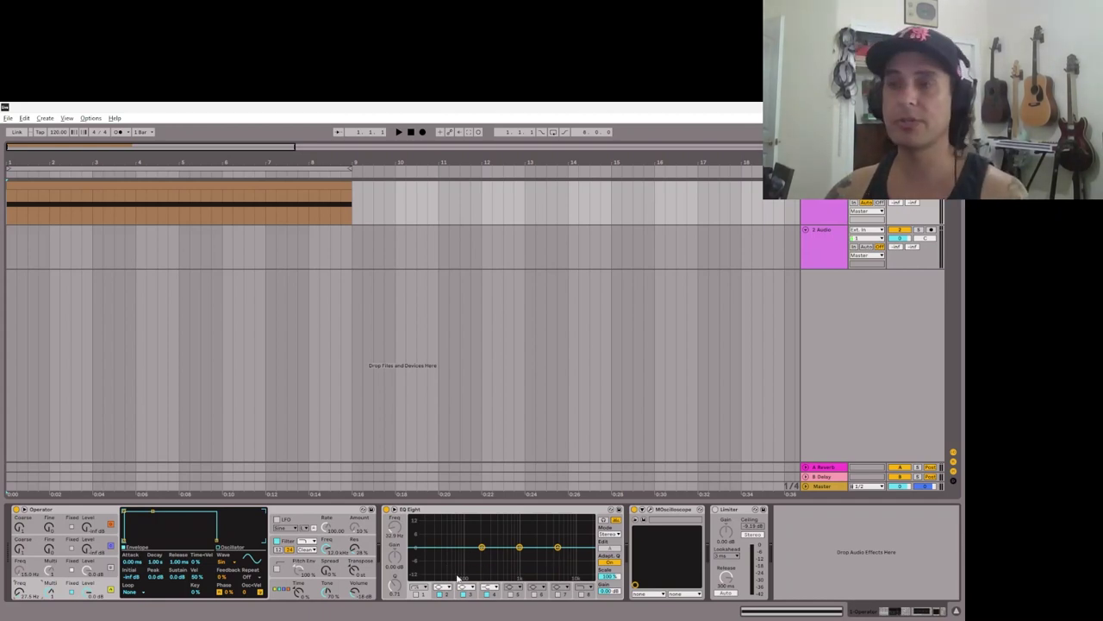
{"action": "key", "text": "space"}
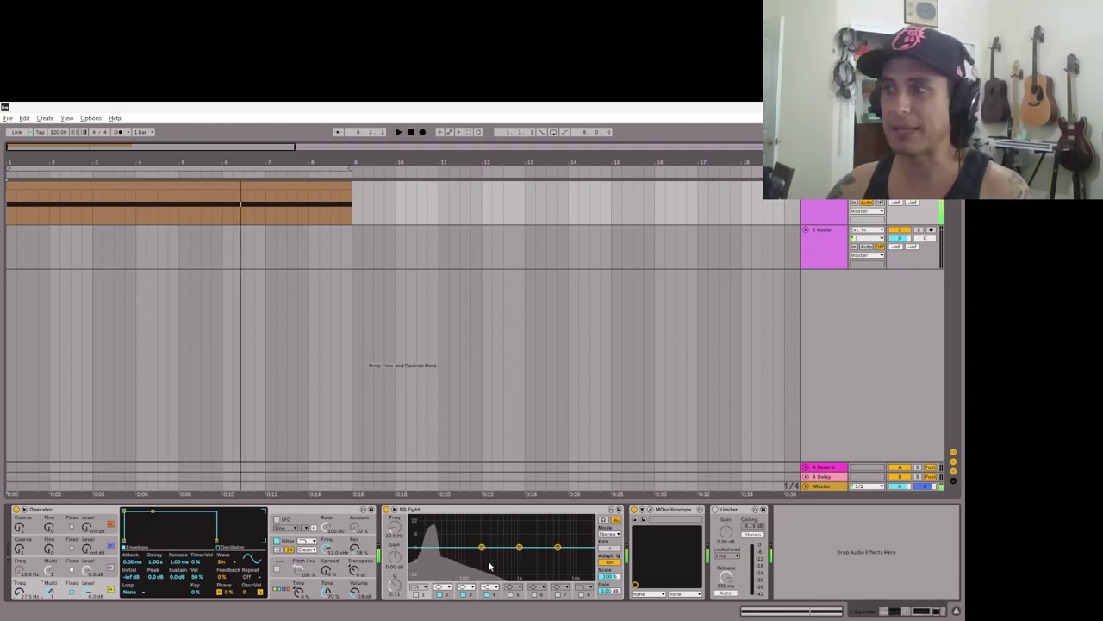
{"action": "key", "text": "space"}
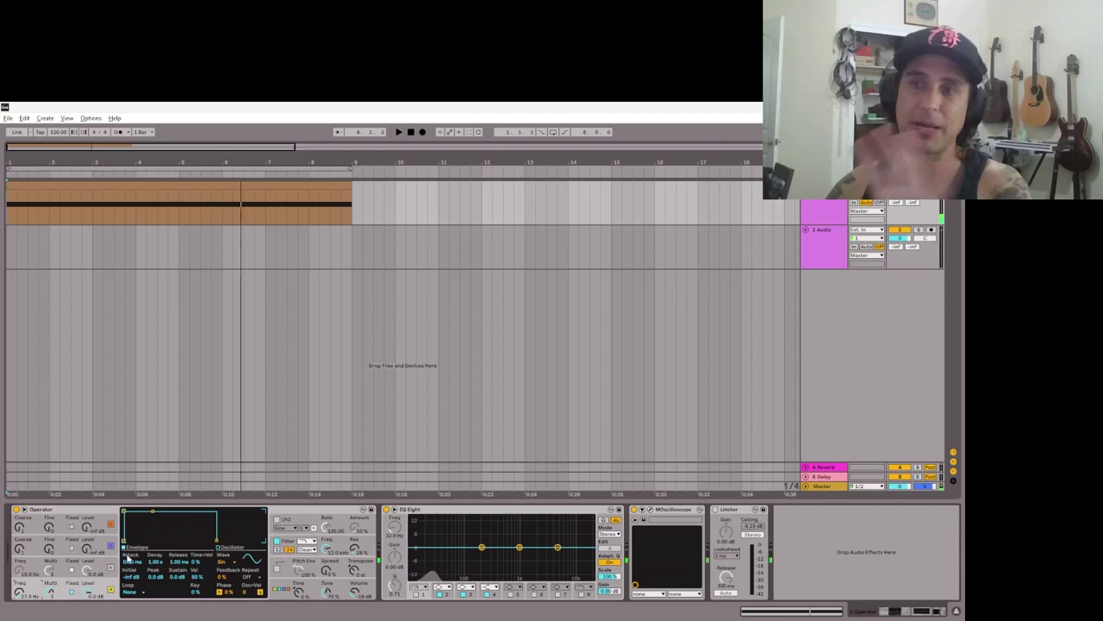
Step: Open the MOscilloscope display and play the clip to examine oscillator A's waveform and its spectrum in EQ Eight
{"action": "left_click", "coordinate": [651, 511]}
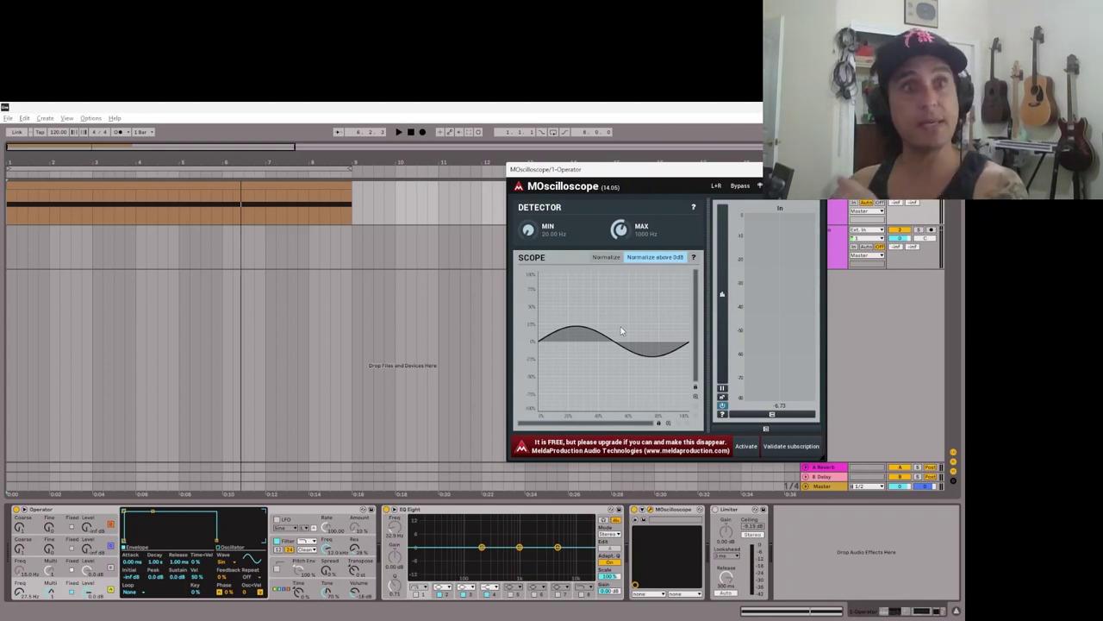
{"action": "key", "text": "space"}
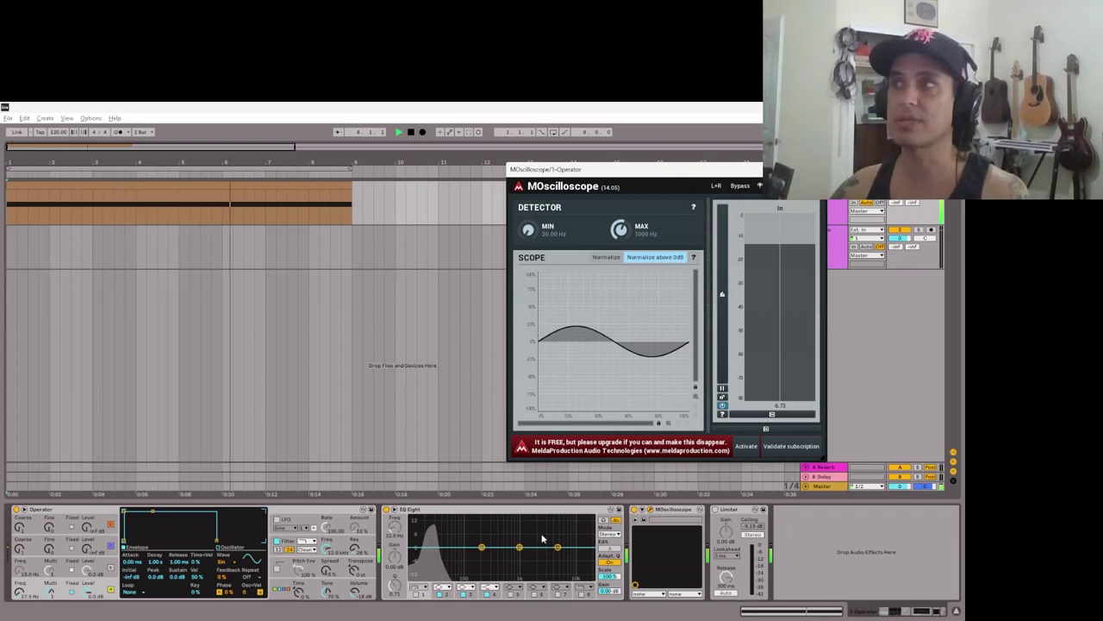
{"action": "key", "text": "space"}
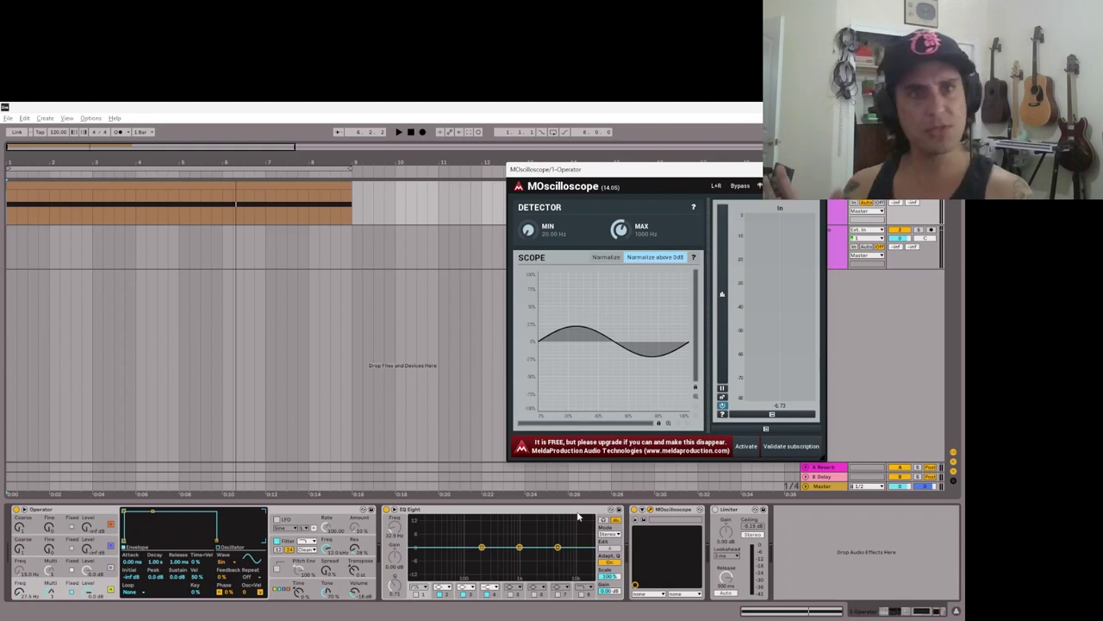
{"action": "left_click", "coordinate": [507, 511]}
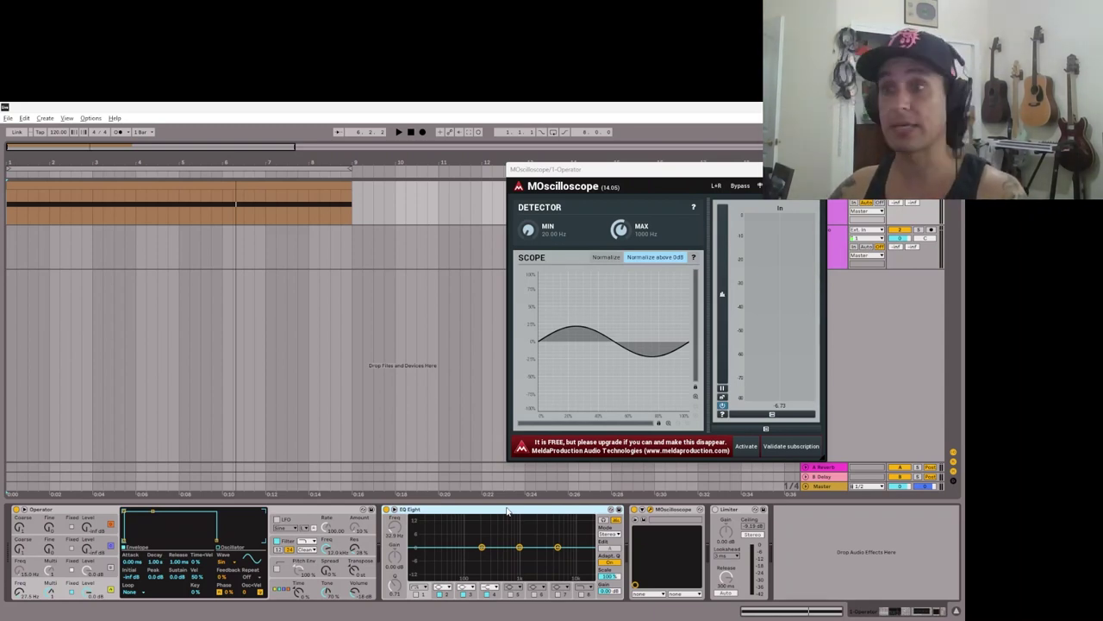
Step: Audition the 15 Hz oscillator B with oscillator A off, and compare it with the 27.5 Hz oscillator A alone
{"action": "left_click", "coordinate": [115, 569]}
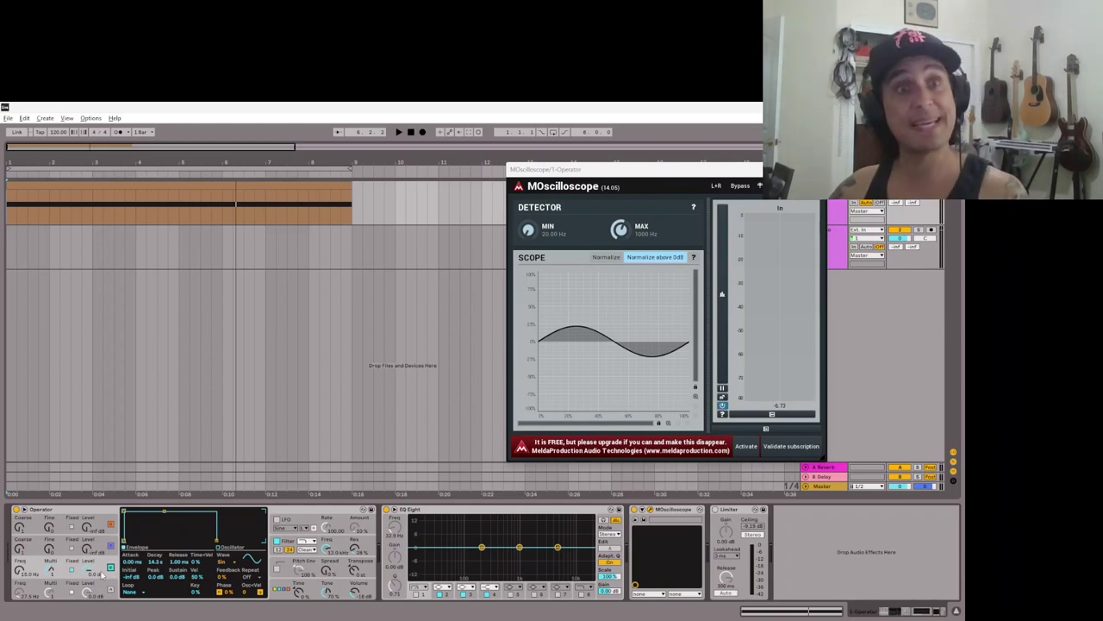
{"action": "key", "text": "space"}
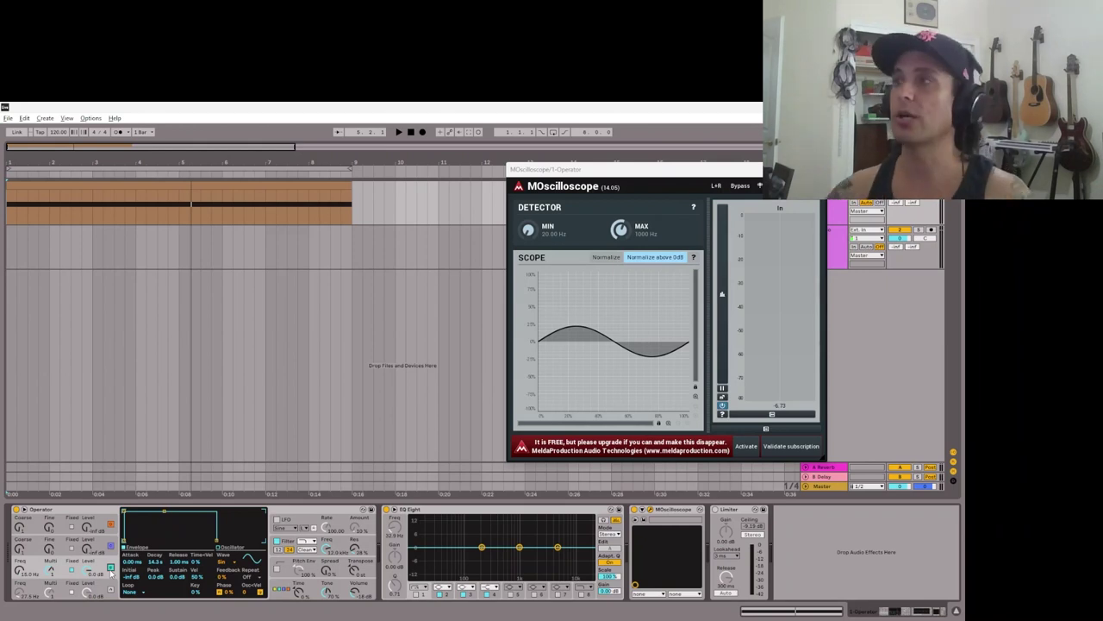
{"action": "left_click", "coordinate": [111, 590]}
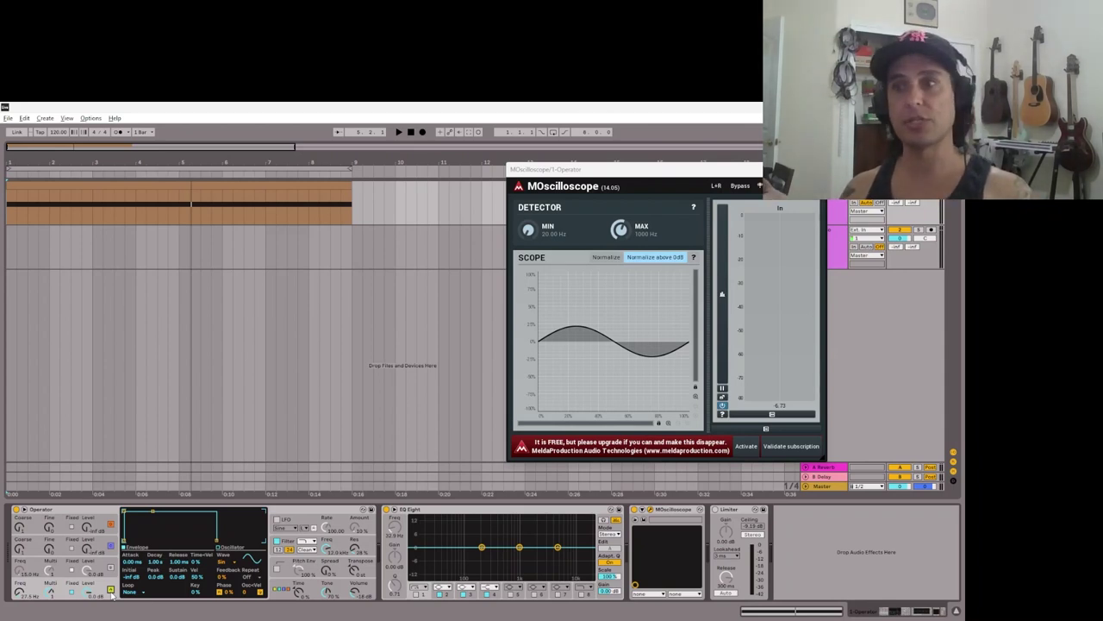
{"action": "key", "text": "space"}
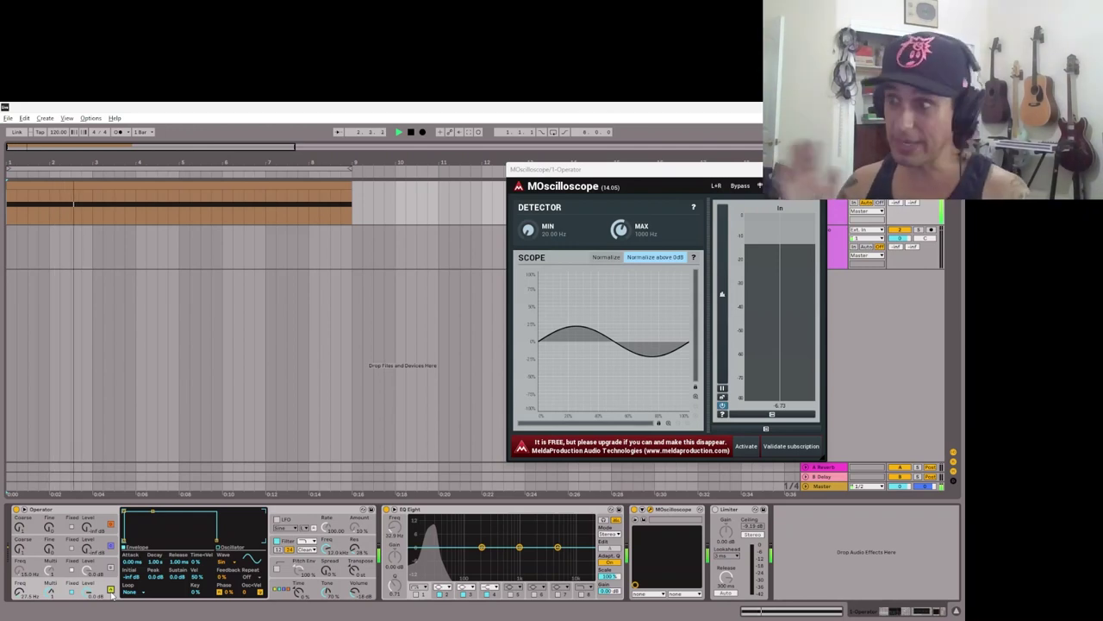
{"action": "key", "text": "space"}
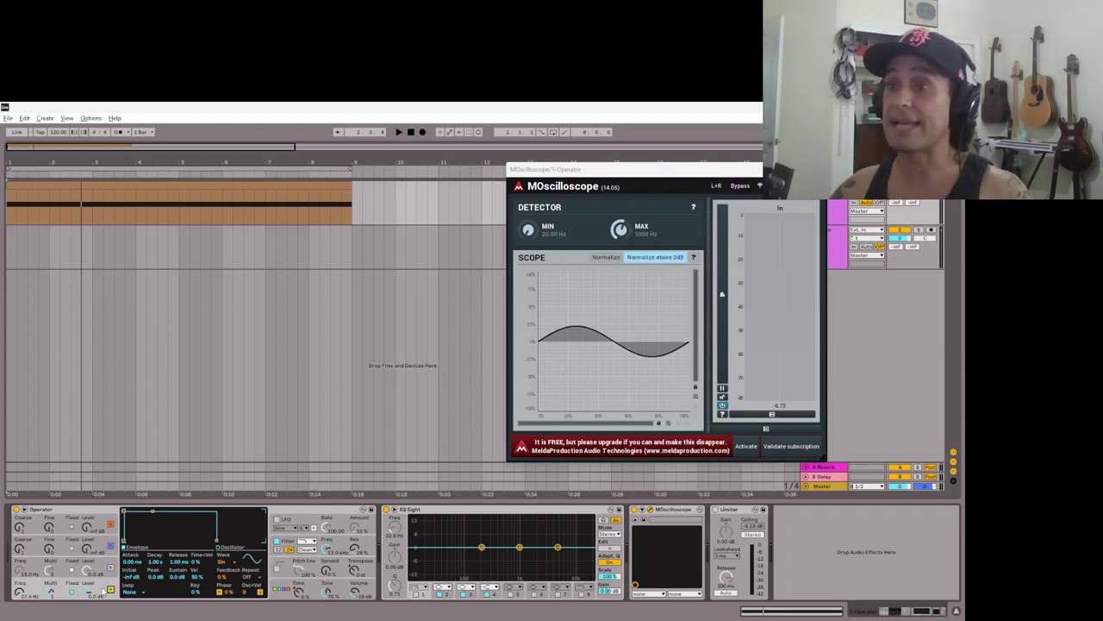
Step: Enable the 15 Hz oscillator B alongside the 27.5 Hz oscillator A and play the combined waveform
{"action": "key", "text": "space"}
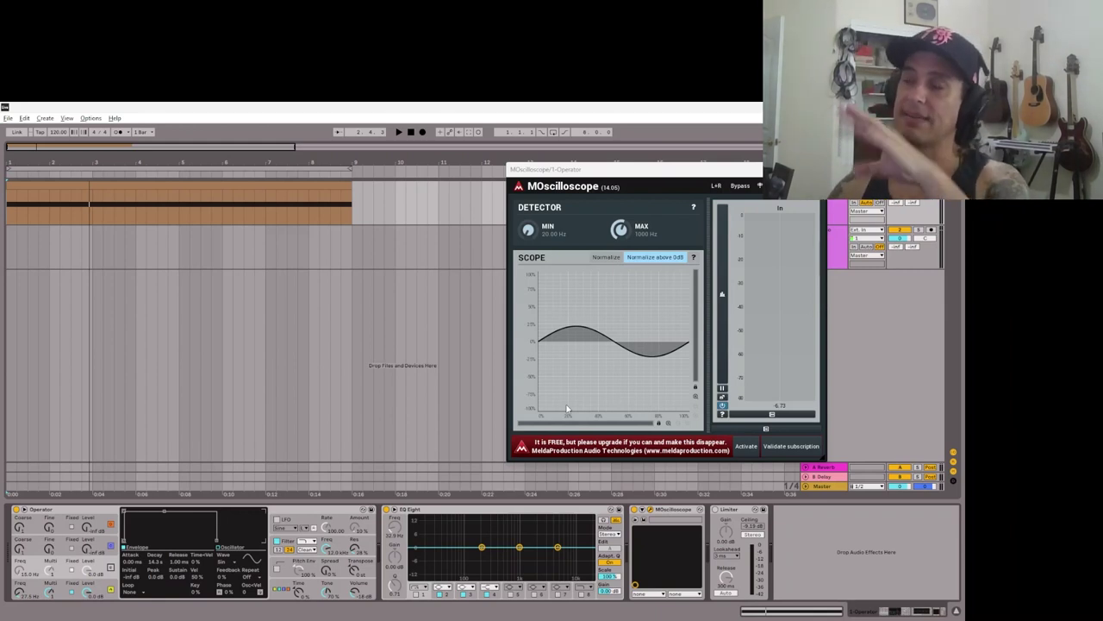
{"action": "left_click", "coordinate": [111, 568]}
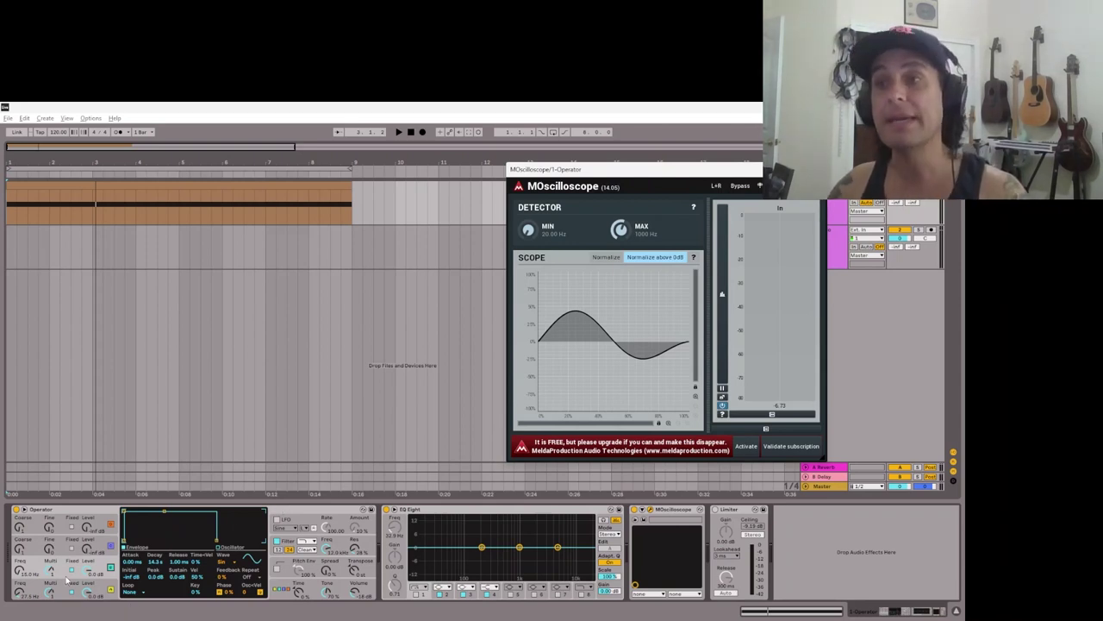
{"action": "key", "text": "space"}
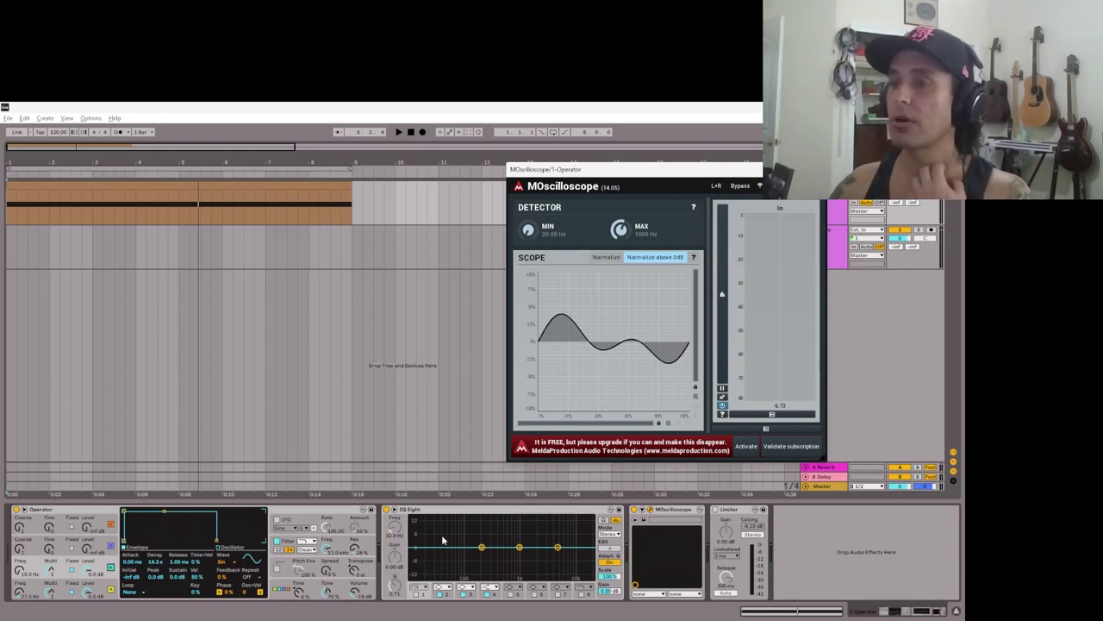
Step: Set oscillator A's frequency to 55 Hz, disable oscillator B, and play oscillator A alone
{"action": "left_click", "coordinate": [25, 597]}
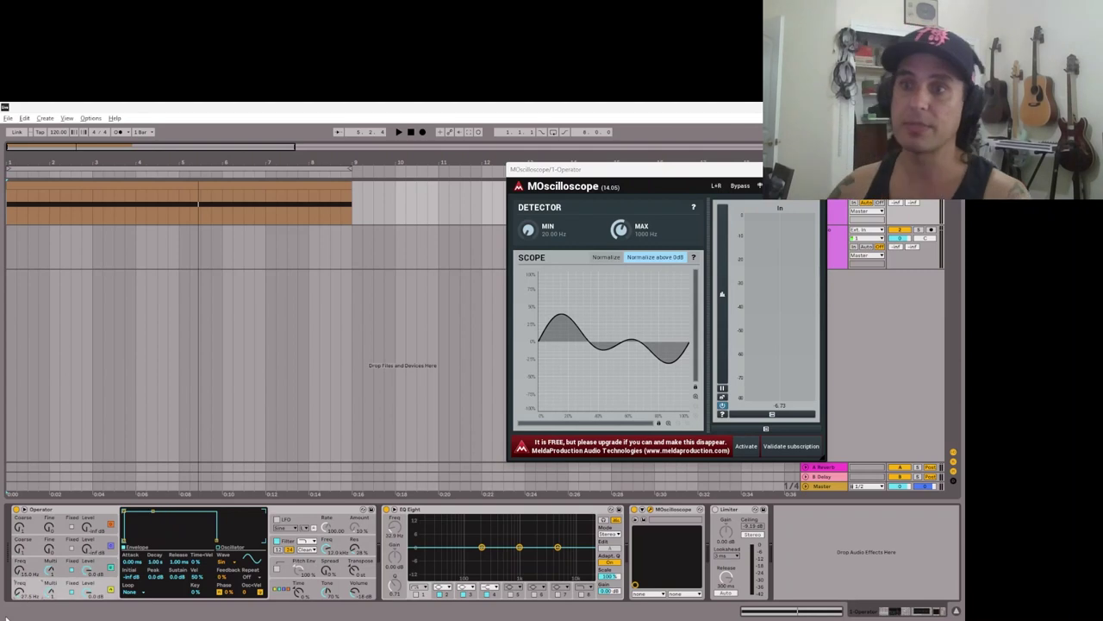
{"action": "left_click", "coordinate": [112, 575]}
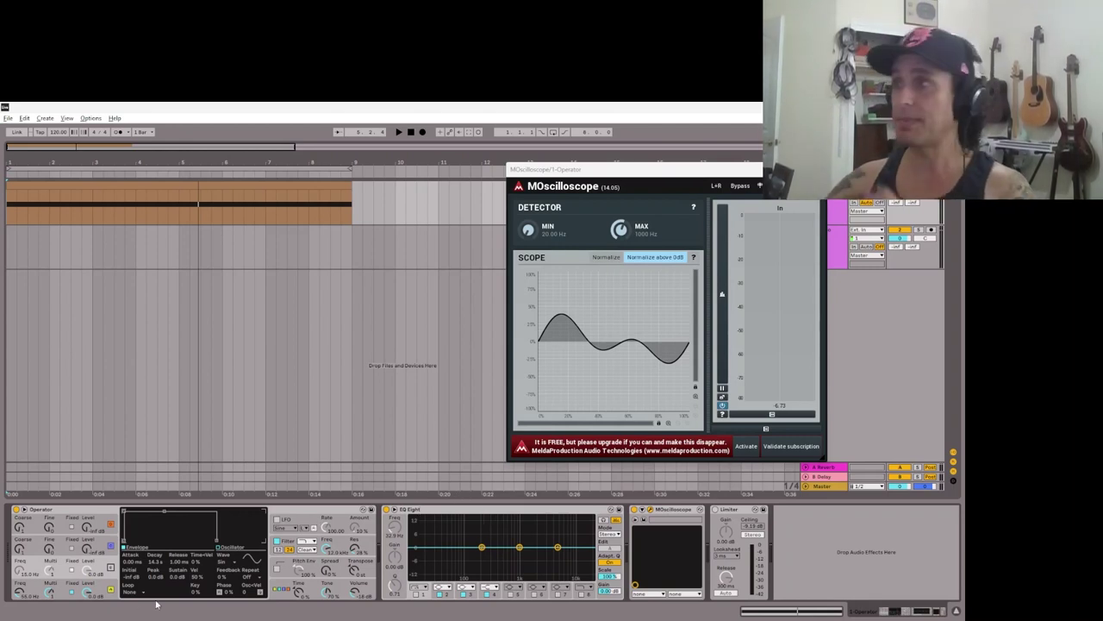
{"action": "key", "text": "space"}
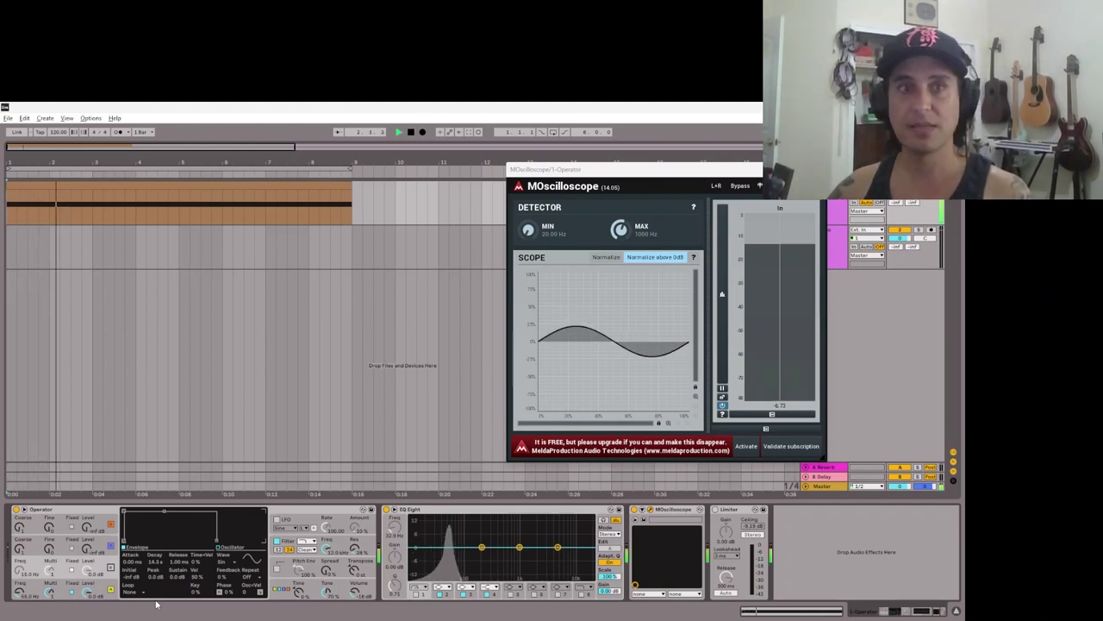
Step: Enable the 15 Hz oscillator B together with the 55 Hz oscillator A and examine the combined signal during playback
{"action": "left_click", "coordinate": [110, 567]}
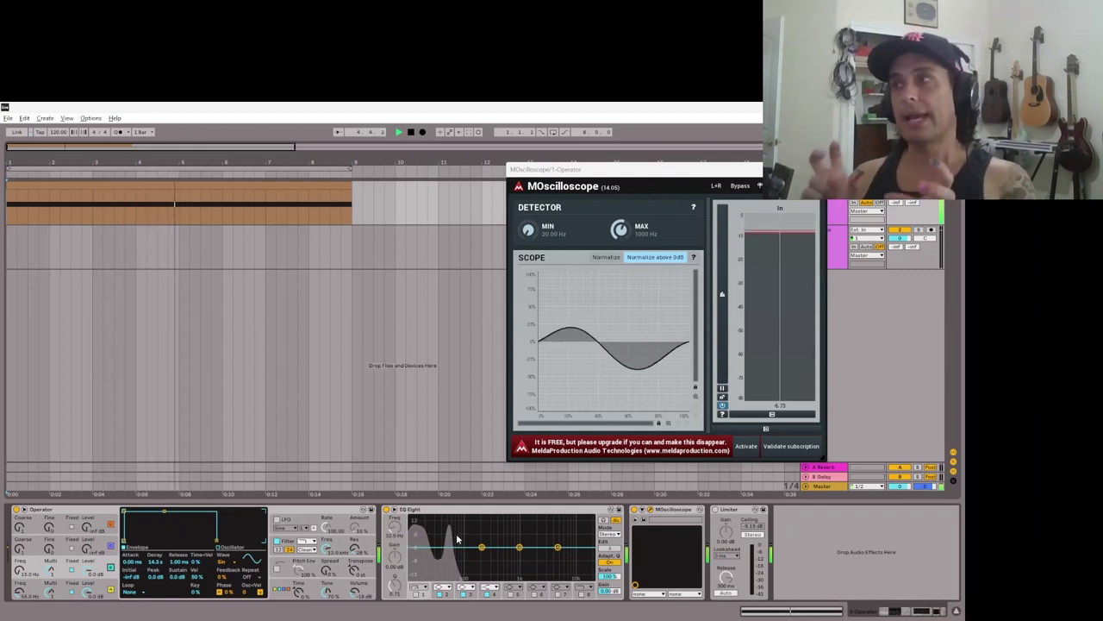
{"action": "key", "text": "space"}
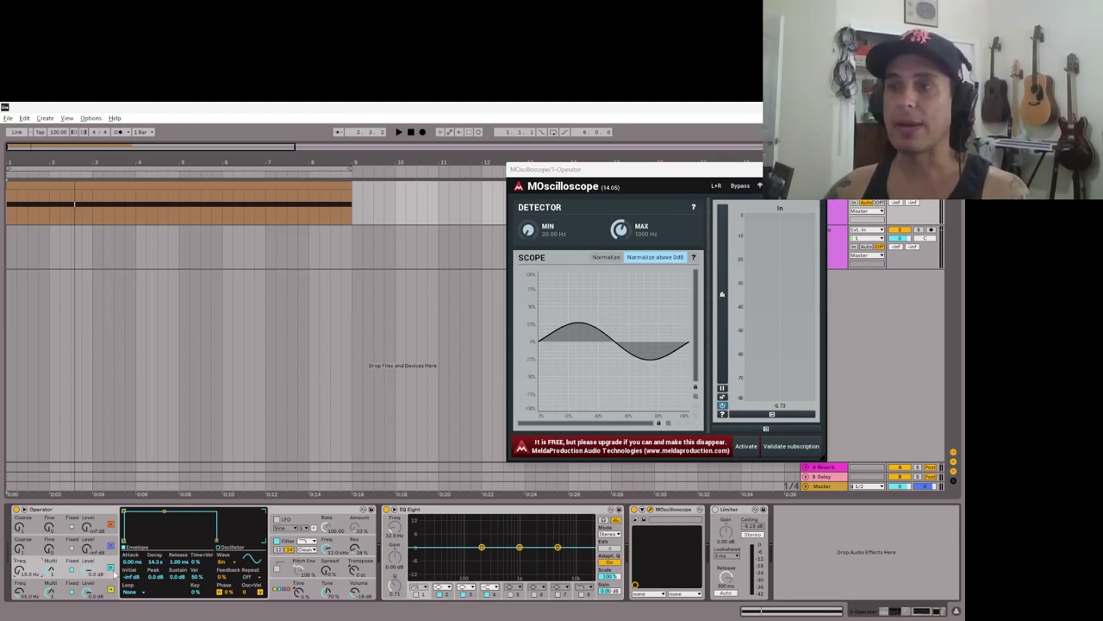
{"action": "key", "text": "space"}
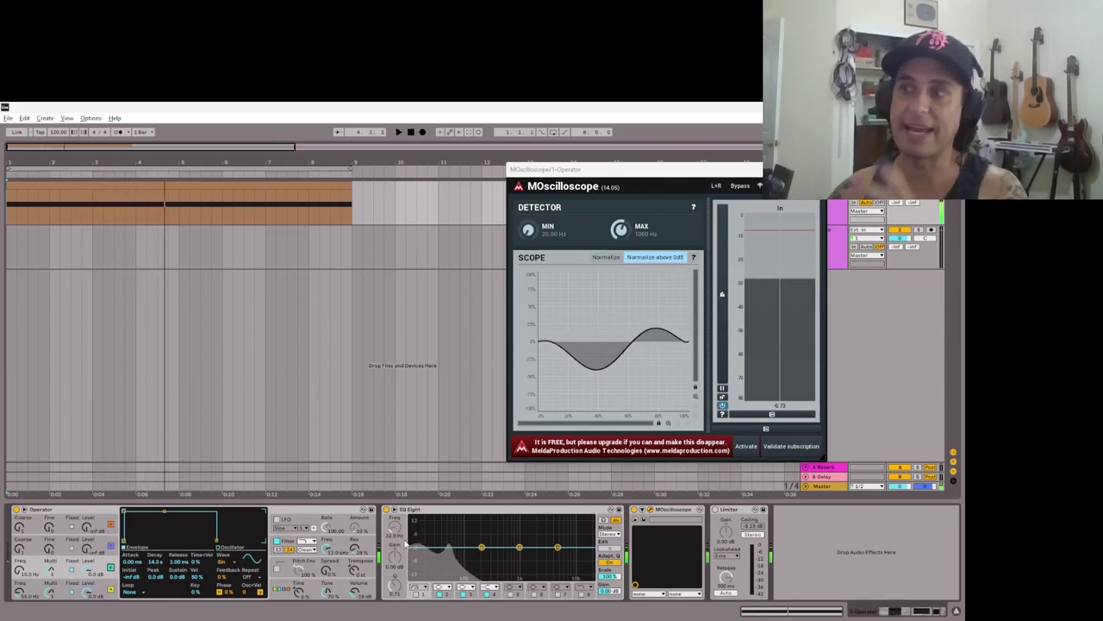
{"action": "key", "text": "space"}
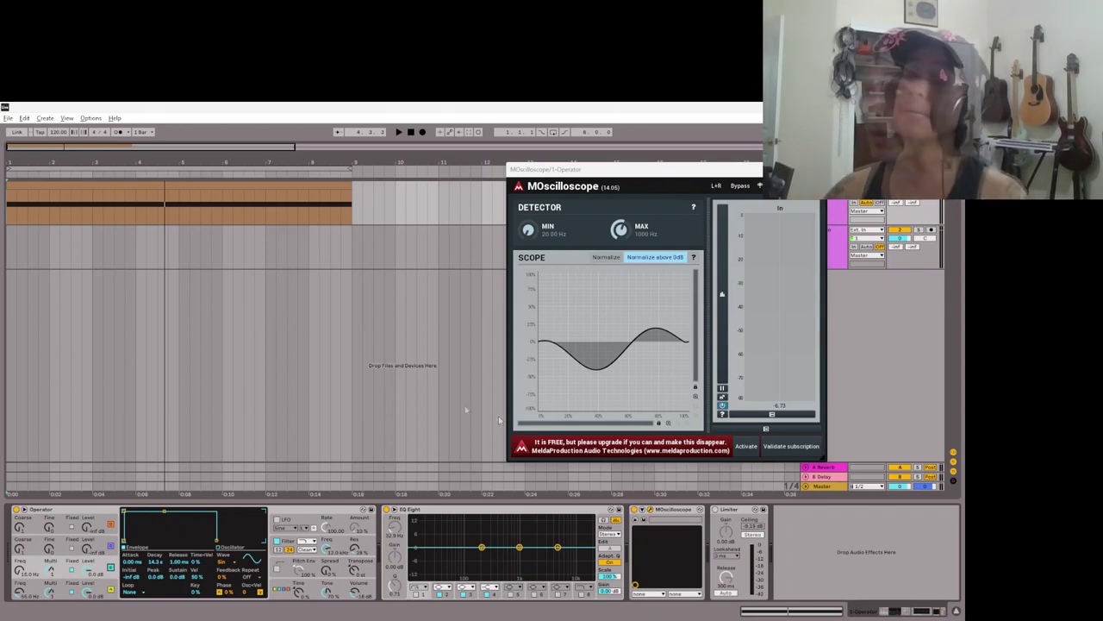
Step: Switch to the Desmos graphing calculator and highlight the amplitude and frequency terms in the S₁ equation
{"action": "key", "text": "alt+Tab"}
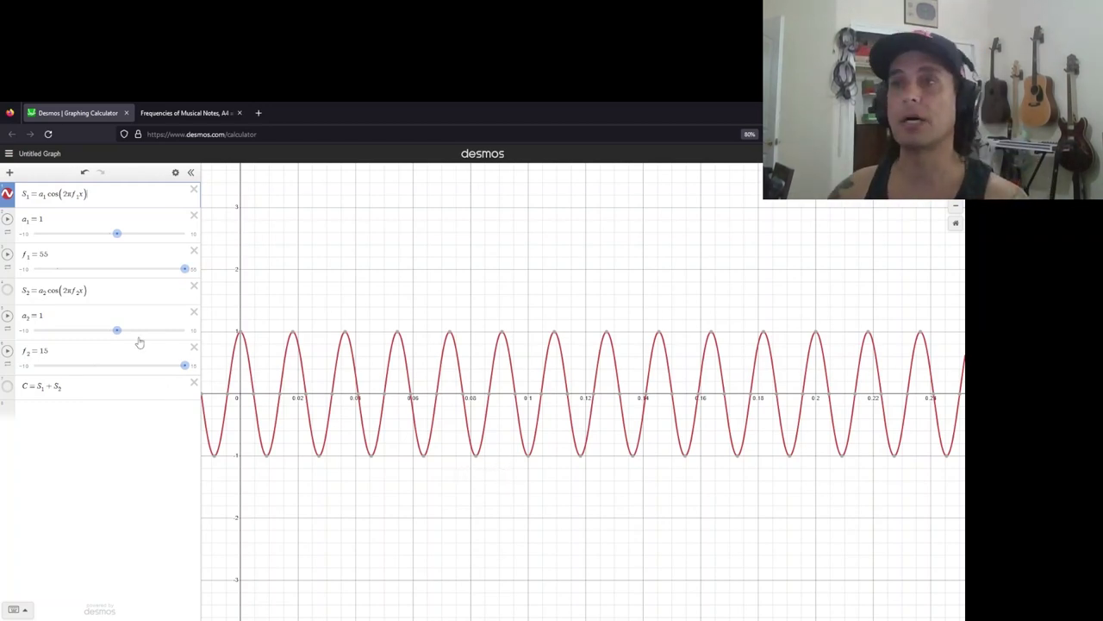
{"action": "double_click", "coordinate": [40, 194]}
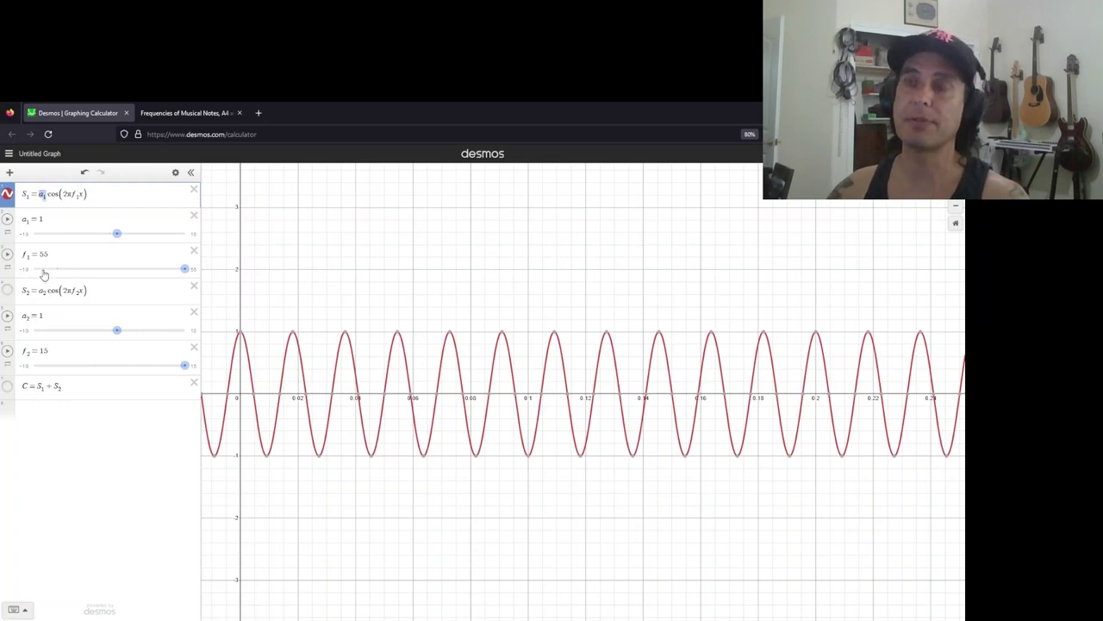
{"action": "key", "text": "Right"}
{"action": "key", "text": "Right"}
{"action": "key", "text": "Right"}
{"action": "key", "text": "Right"}
{"action": "key", "text": "Right"}
{"action": "key", "text": "shift+Right"}
{"action": "key", "text": "shift+Right"}
{"action": "key", "text": "shift+Right"}
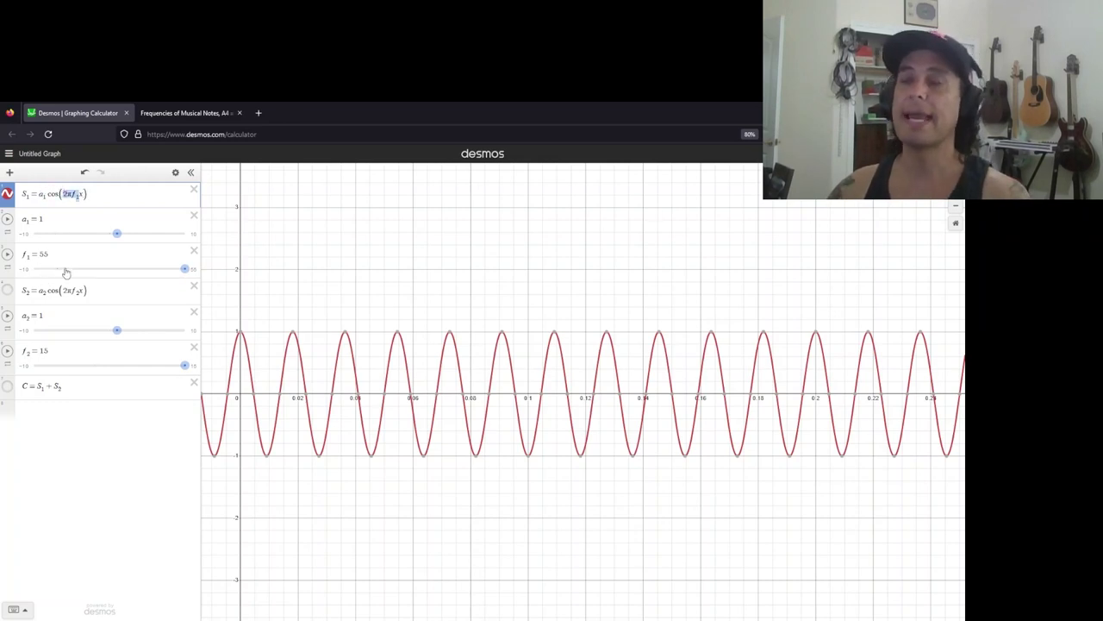
{"action": "left_click", "coordinate": [76, 195]}
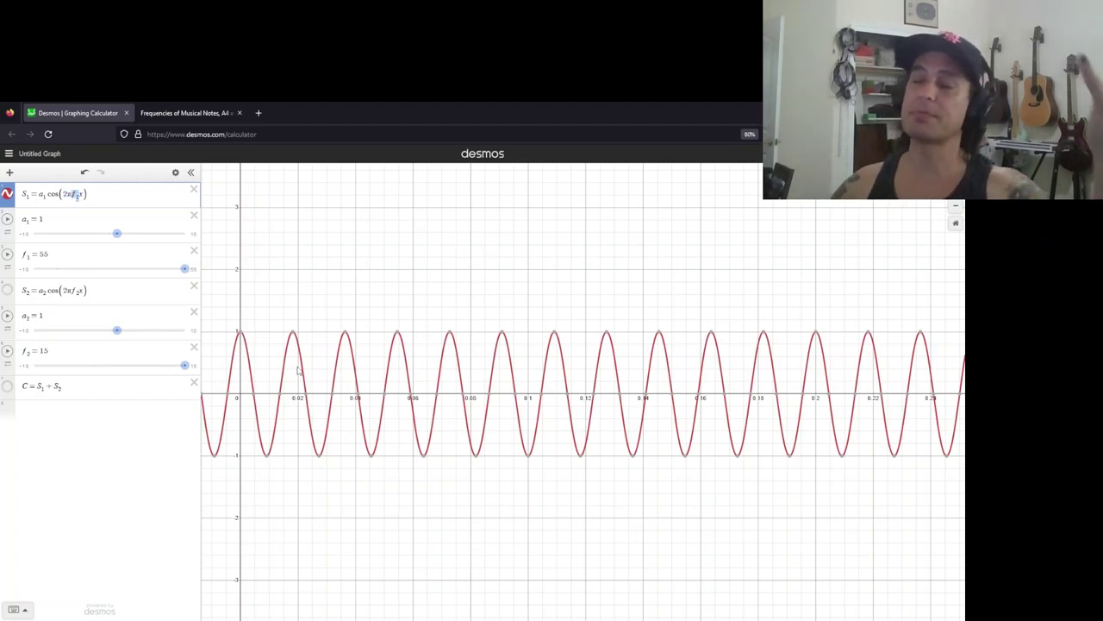
Step: Show the 15 Hz S₂ curve and hide the S₁ curve
{"action": "left_click", "coordinate": [39, 420]}
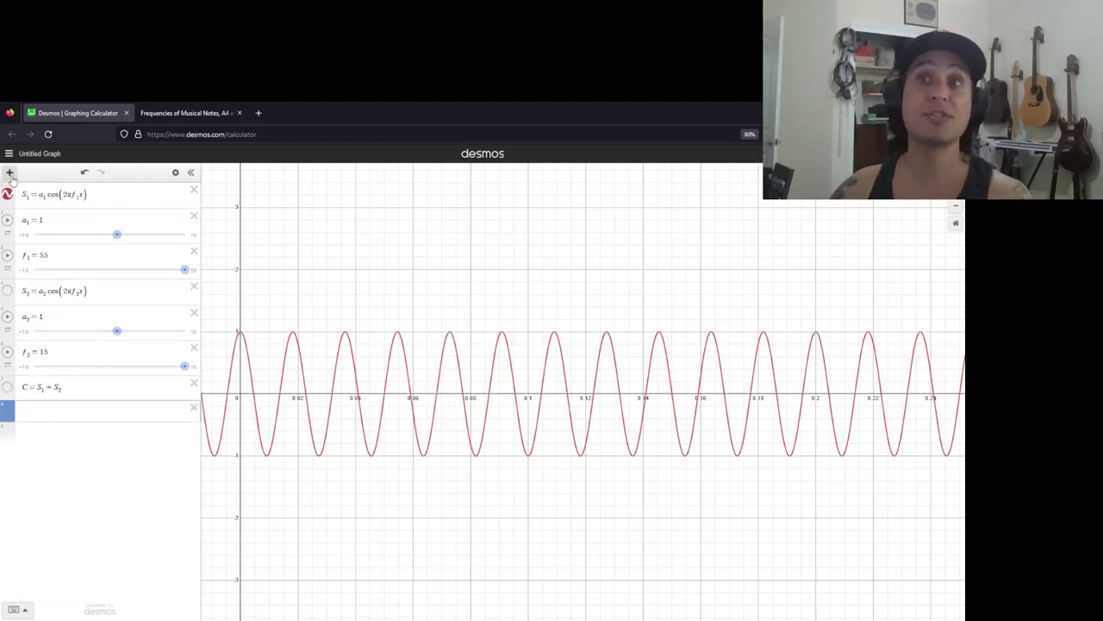
{"action": "key", "text": "Escape"}
{"action": "left_click", "coordinate": [7, 291]}
{"action": "left_click", "coordinate": [7, 194]}
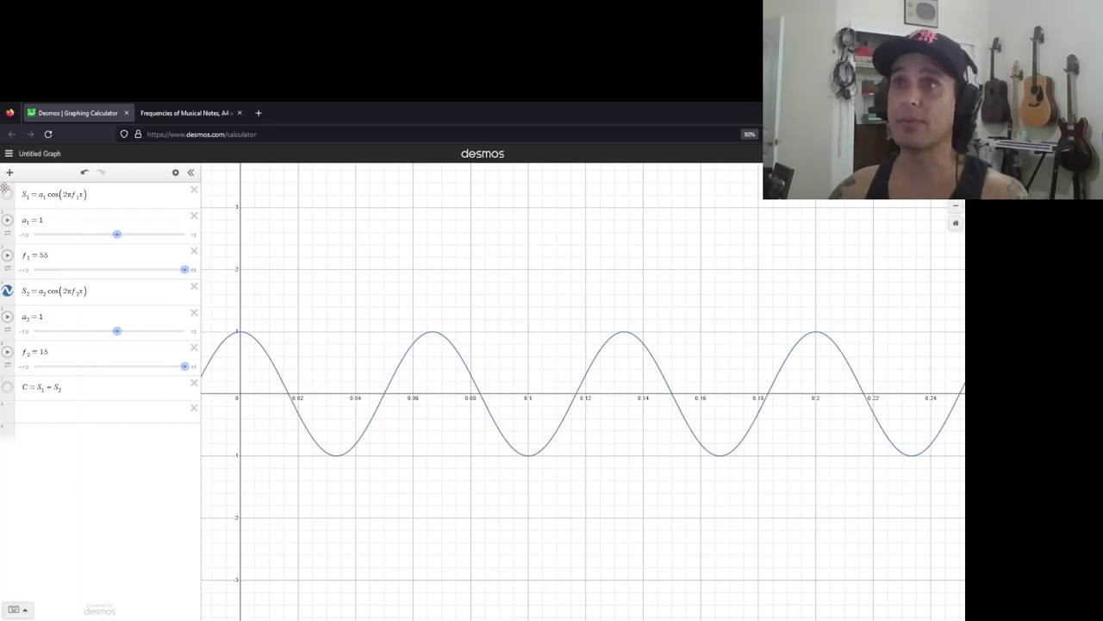
Step: Overlay S₁ and the sum curve C on S₂, and hide both component curves to isolate C
{"action": "left_click", "coordinate": [6, 193]}
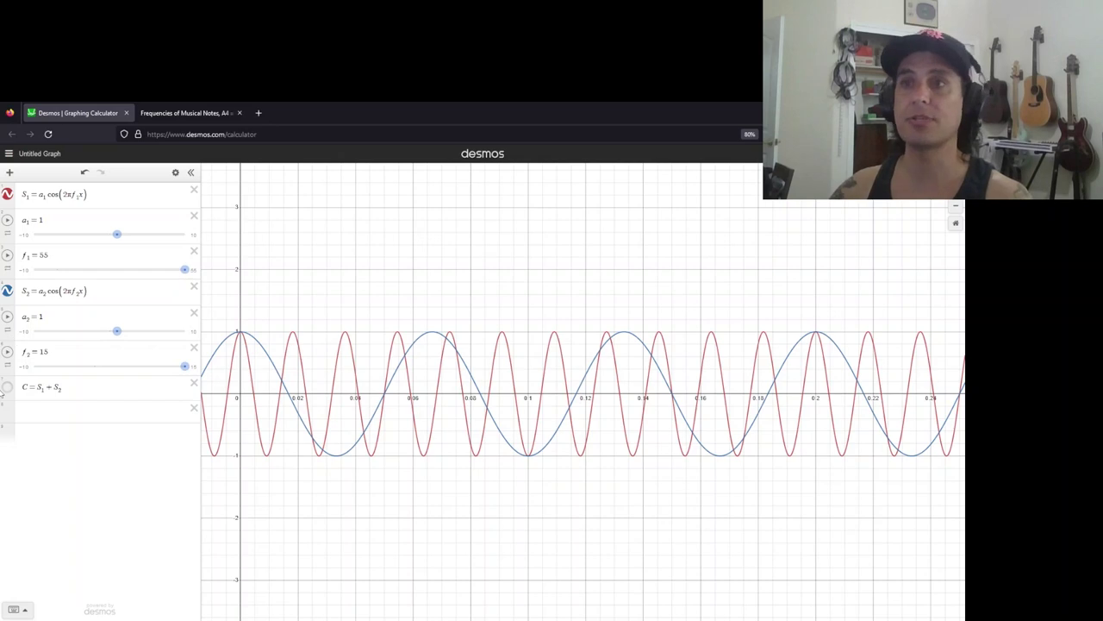
{"action": "left_click", "coordinate": [7, 388]}
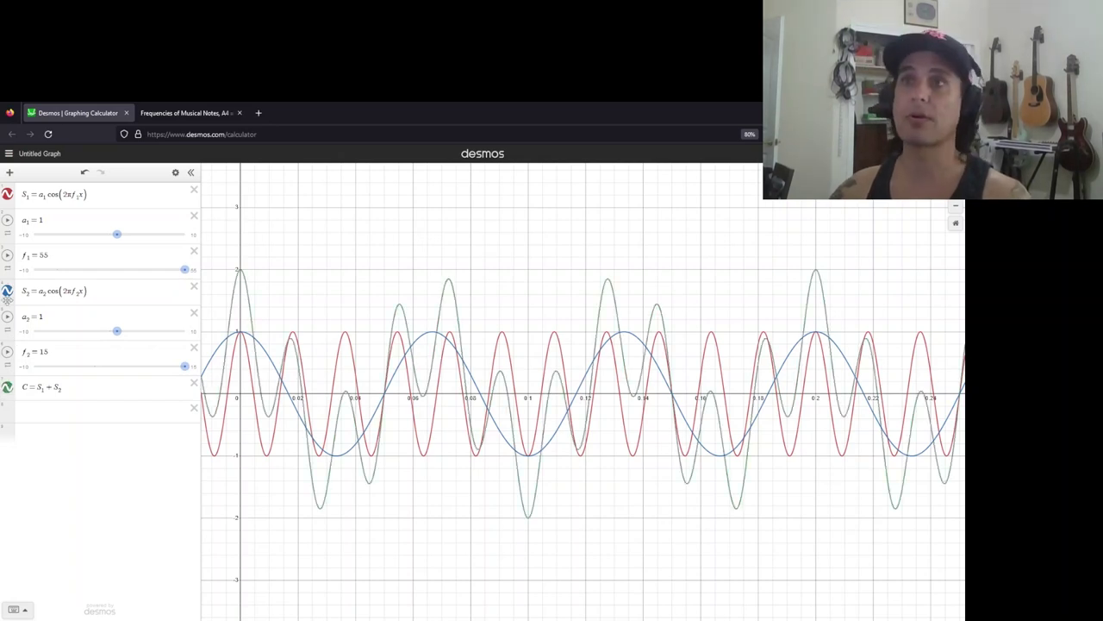
{"action": "left_click", "coordinate": [7, 291]}
{"action": "left_click", "coordinate": [7, 195]}
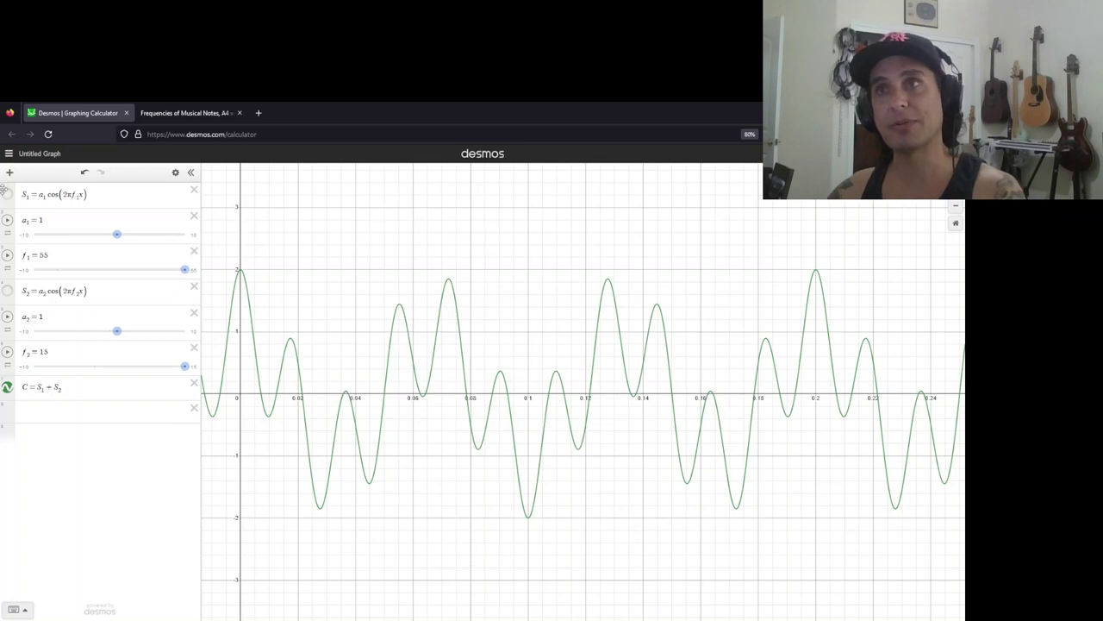
Step: Toggle the S₁ curve over the sum curve C to compare them, leaving S₁ shown
{"action": "left_click", "coordinate": [7, 195]}
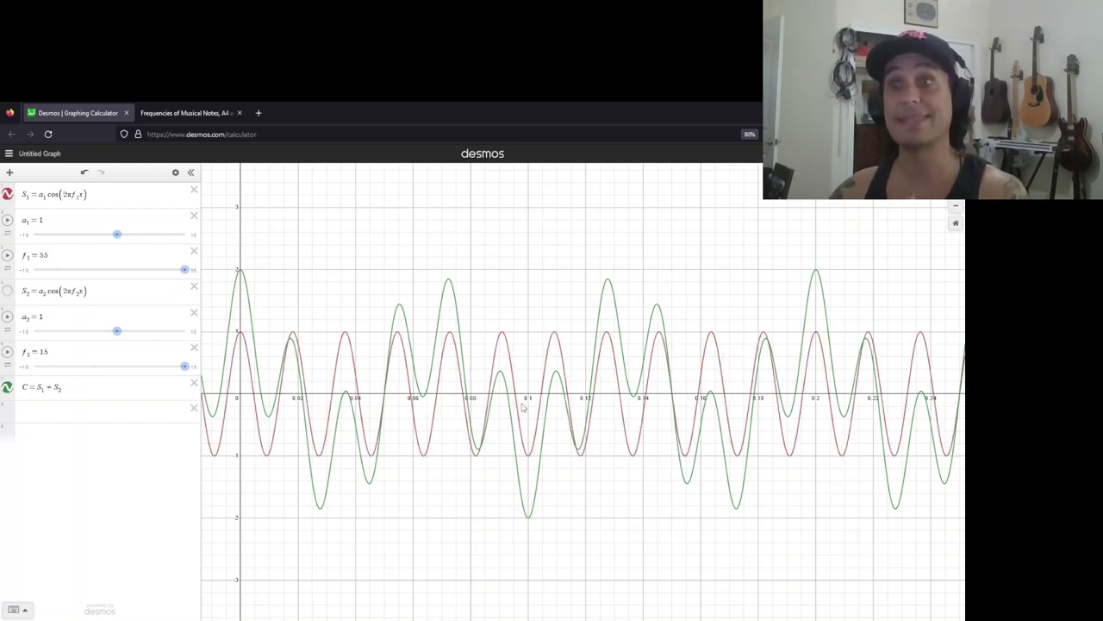
{"action": "left_click", "coordinate": [6, 194]}
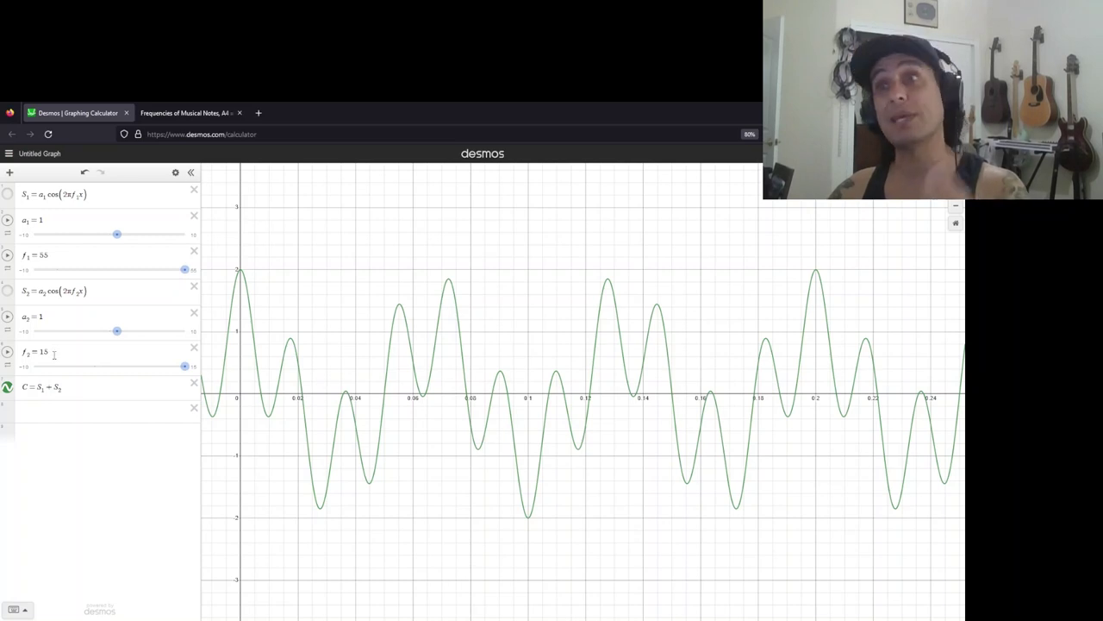
{"action": "left_click", "coordinate": [7, 195]}
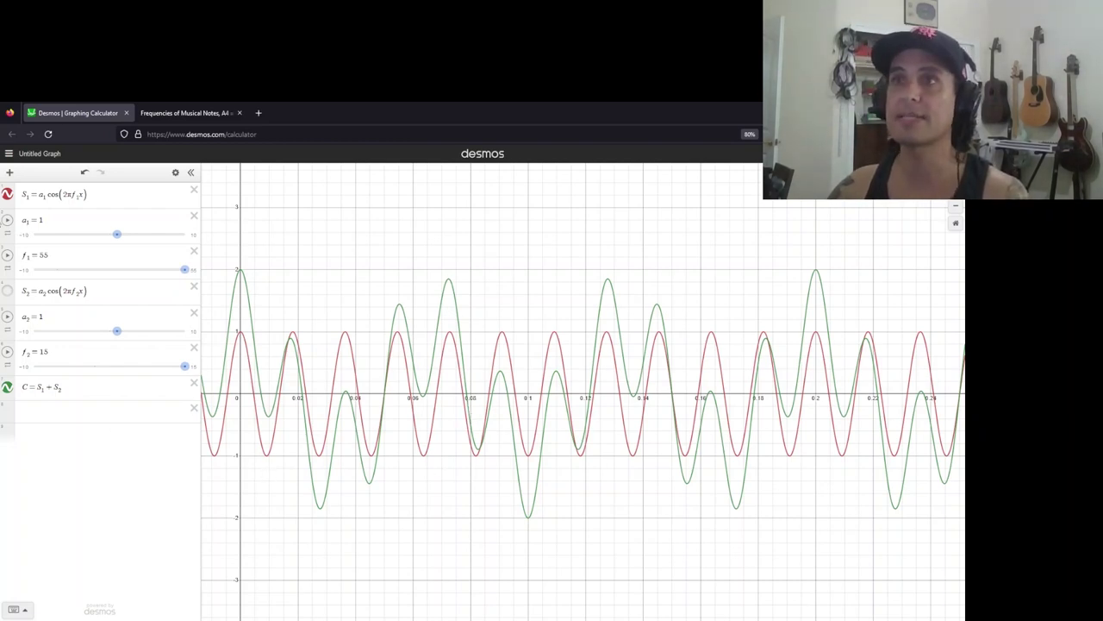
Step: Toggle the sum curve C off and back on over S₁, and hide the S₁ curve
{"action": "left_click", "coordinate": [7, 387]}
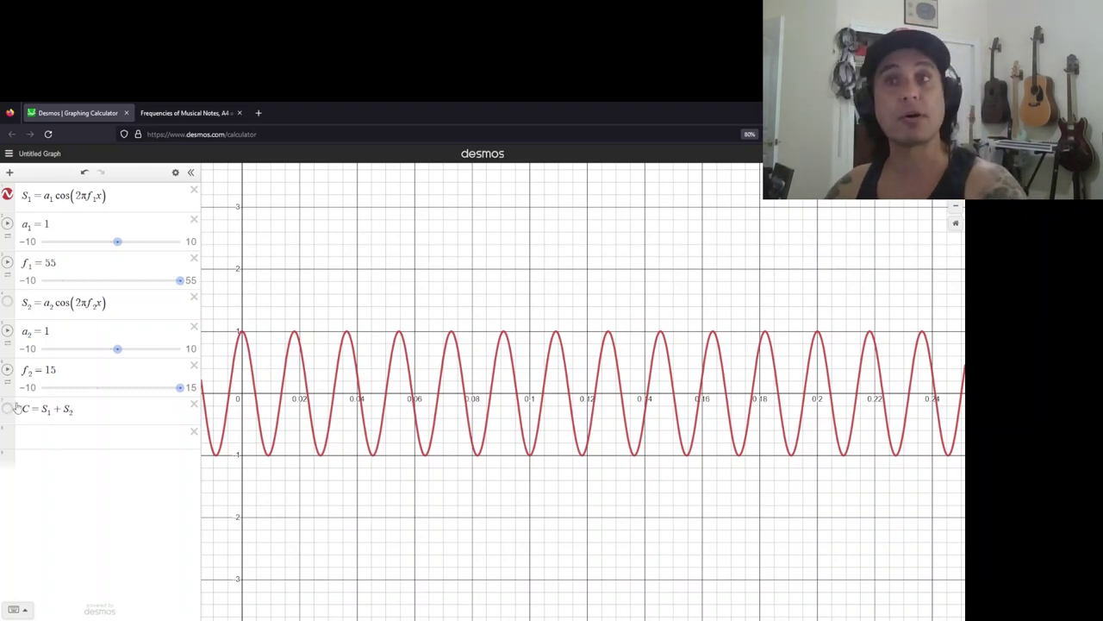
{"action": "left_click", "coordinate": [8, 408]}
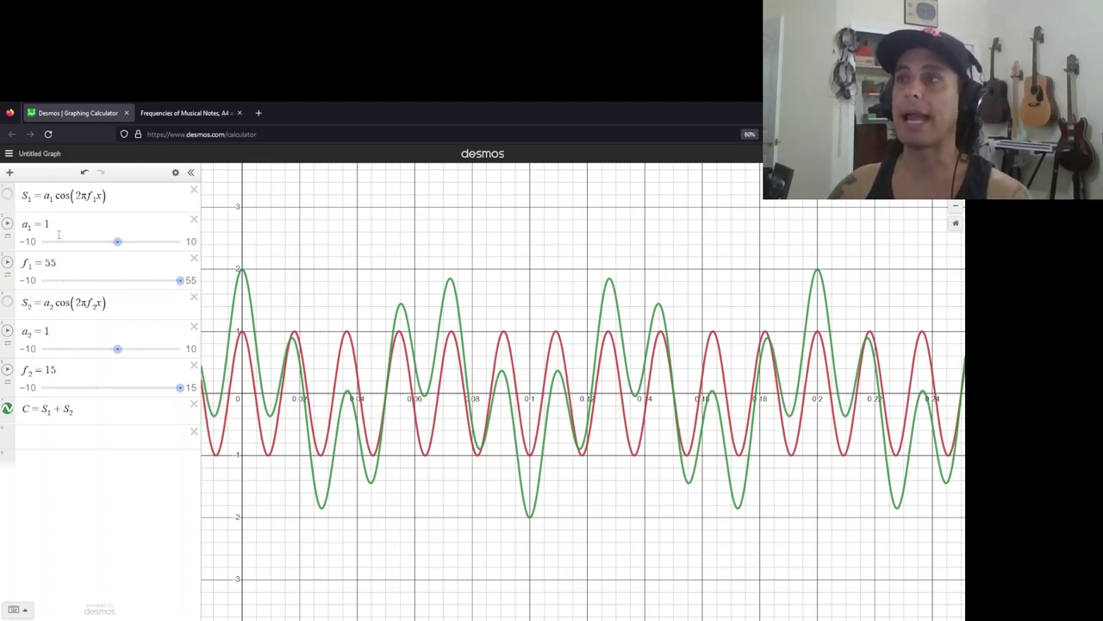
{"action": "left_click", "coordinate": [7, 195]}
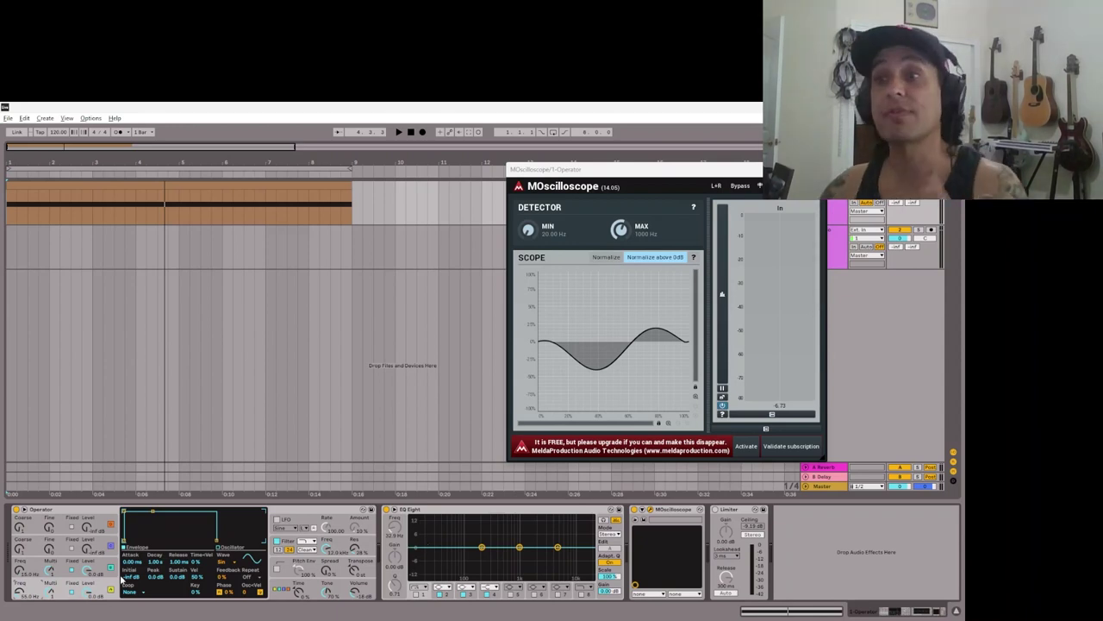
Step: Switch to Ableton Live and play the combined oscillator signal through the oscilloscope, restarting playback with the loop enabled
{"action": "key", "text": "space"}
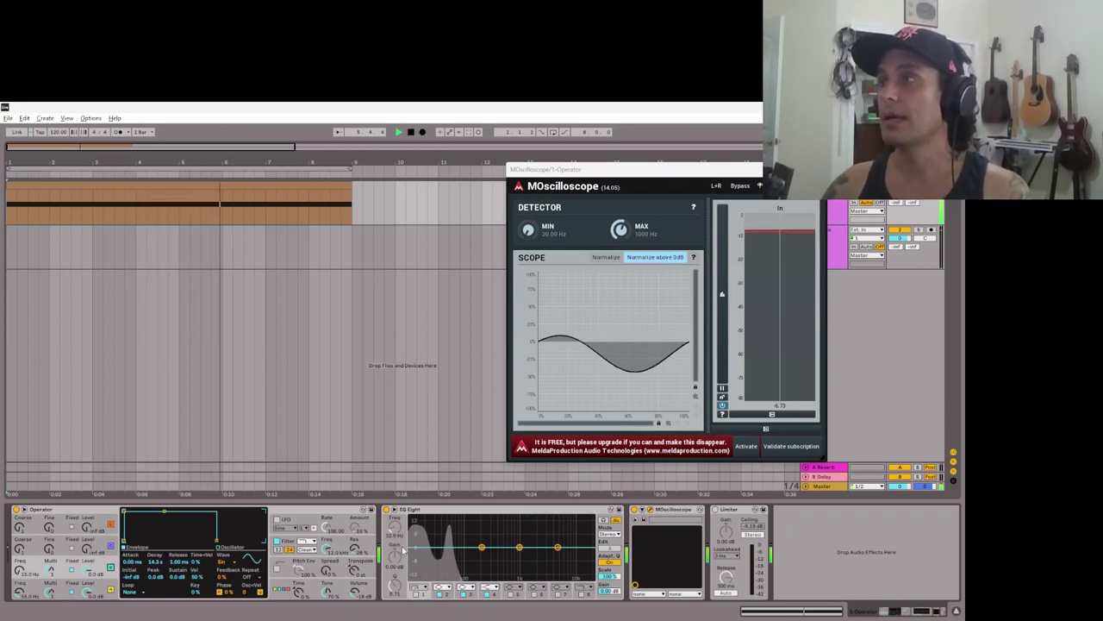
{"action": "key", "text": "space"}
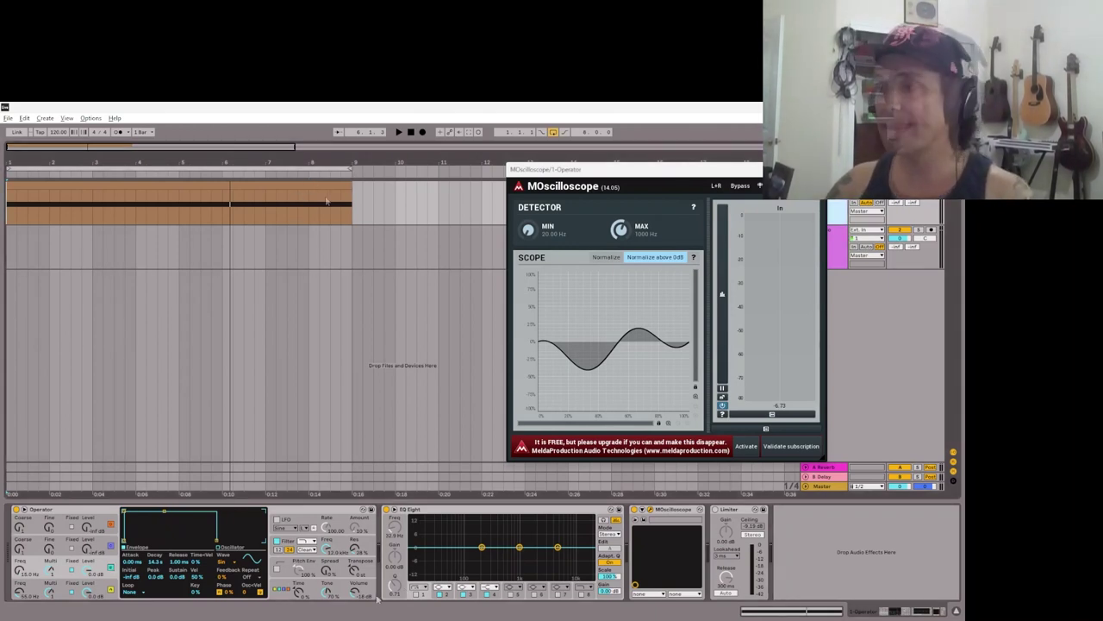
{"action": "key", "text": "space"}
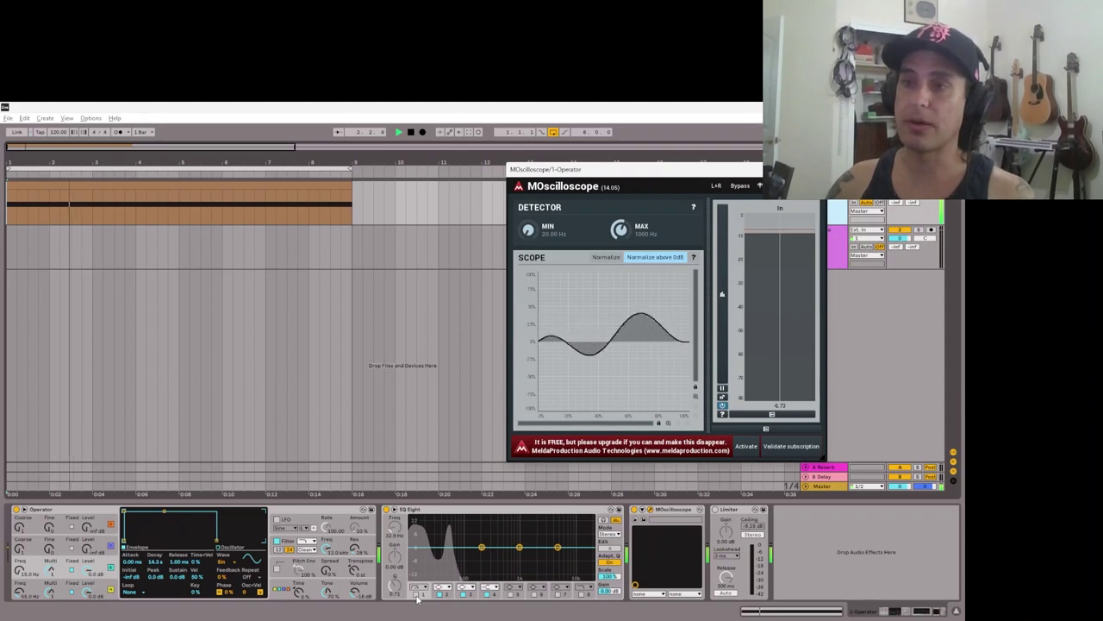
Step: Toggle EQ Eight's low-cut band 1 during playback to compare the waveforms, leaving it enabled, and stop playback
{"action": "left_click", "coordinate": [417, 595]}
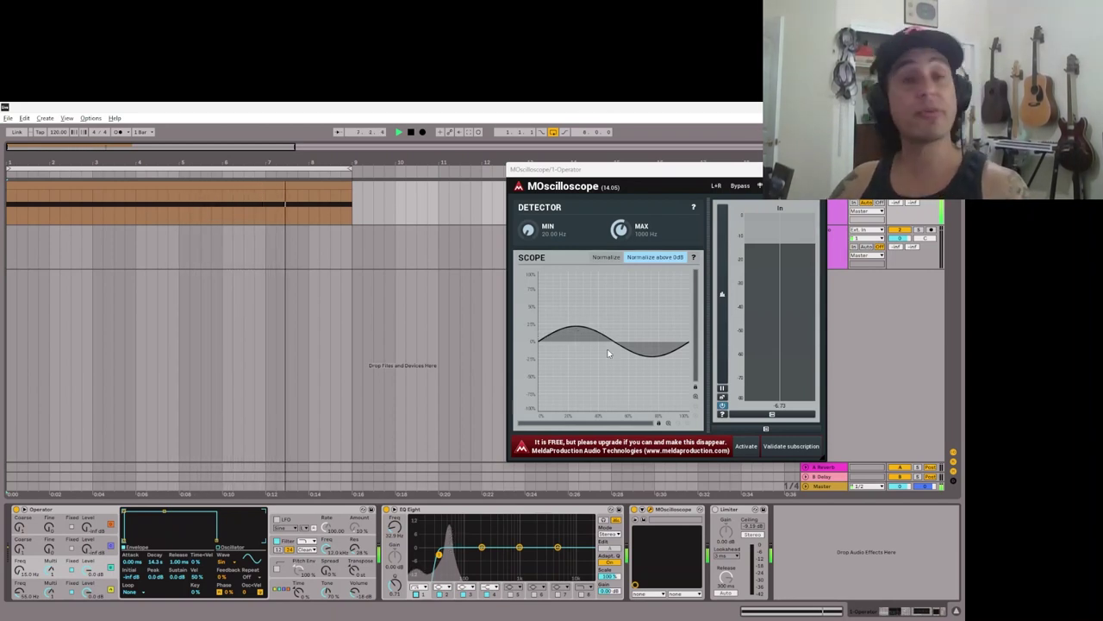
{"action": "left_click", "coordinate": [418, 596]}
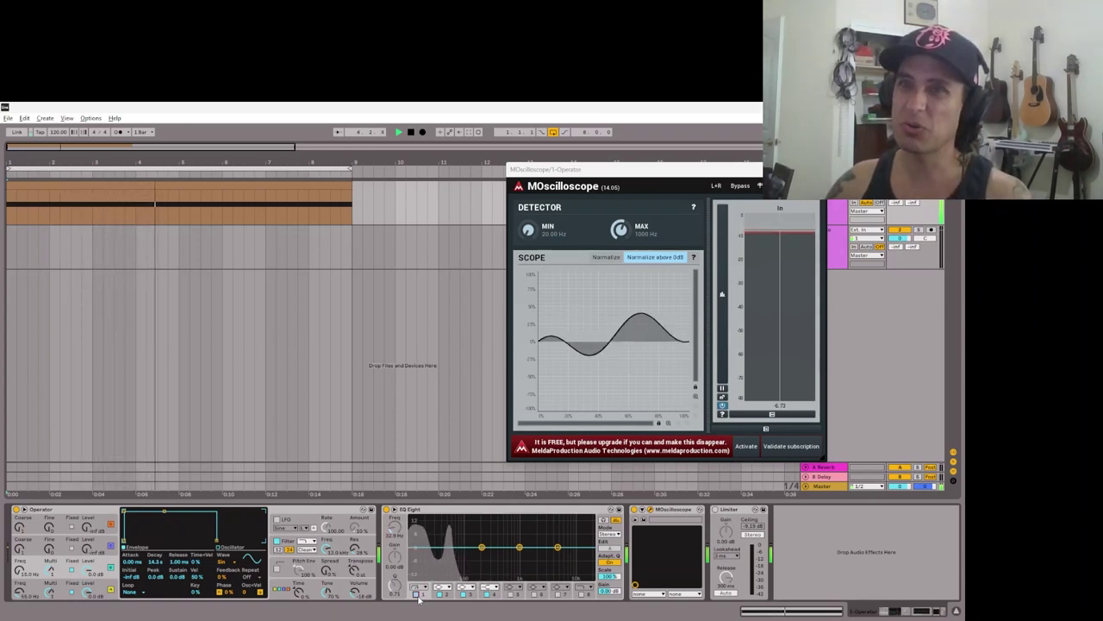
{"action": "left_click", "coordinate": [418, 597]}
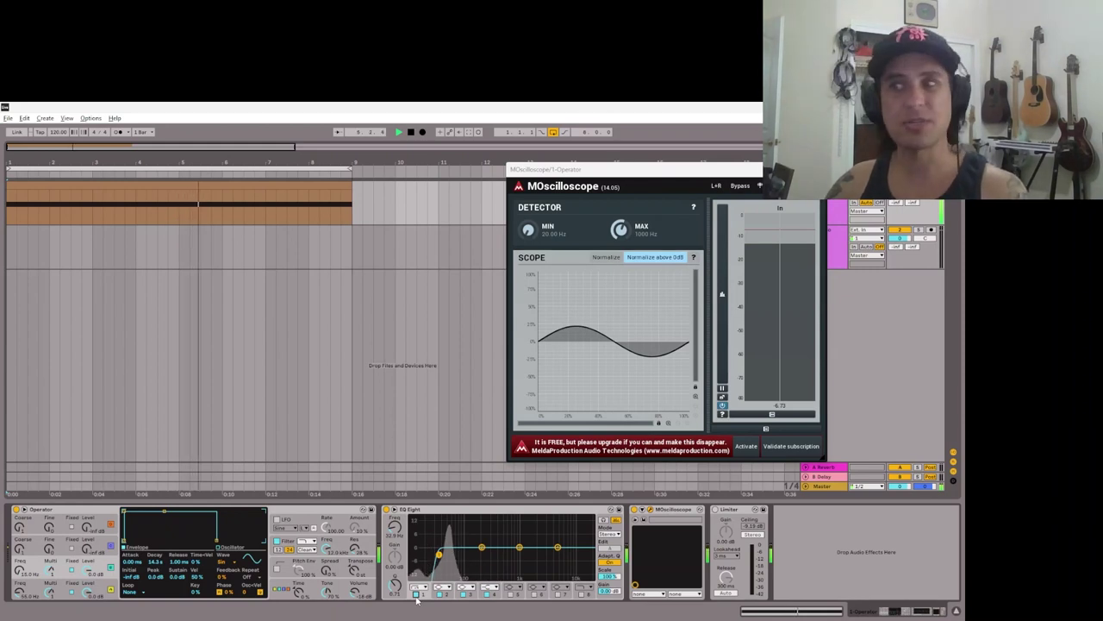
{"action": "key", "text": "space"}
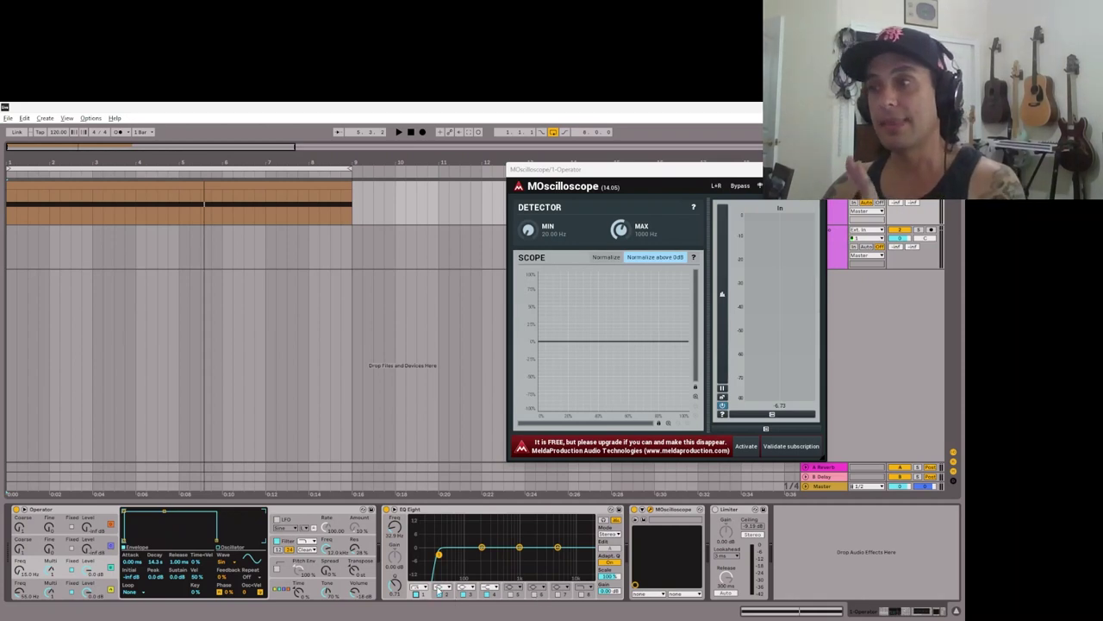
Step: Disable EQ Eight's band 1 and Operator's 15 Hz oscillator, and play the remaining oscillator alone
{"action": "left_click", "coordinate": [416, 597]}
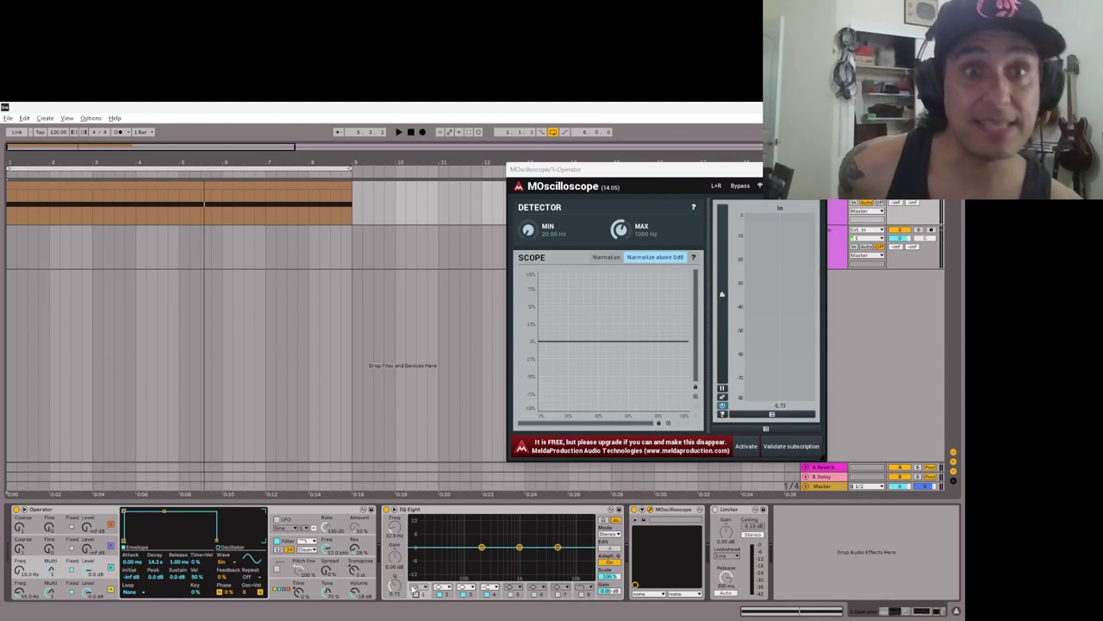
{"action": "left_click", "coordinate": [111, 569]}
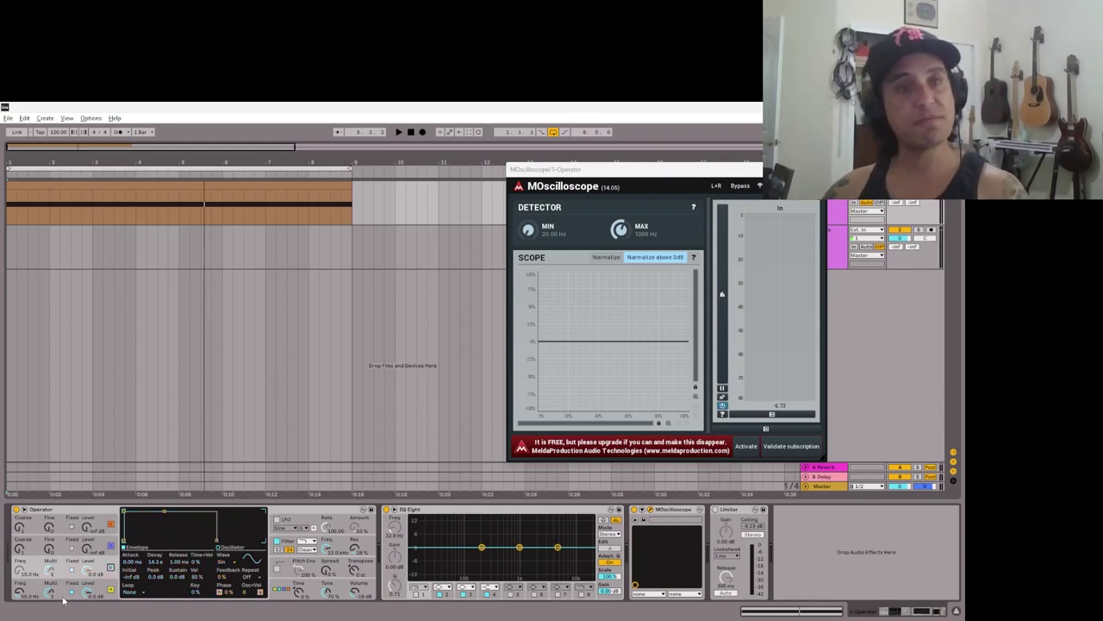
{"action": "key", "text": "space"}
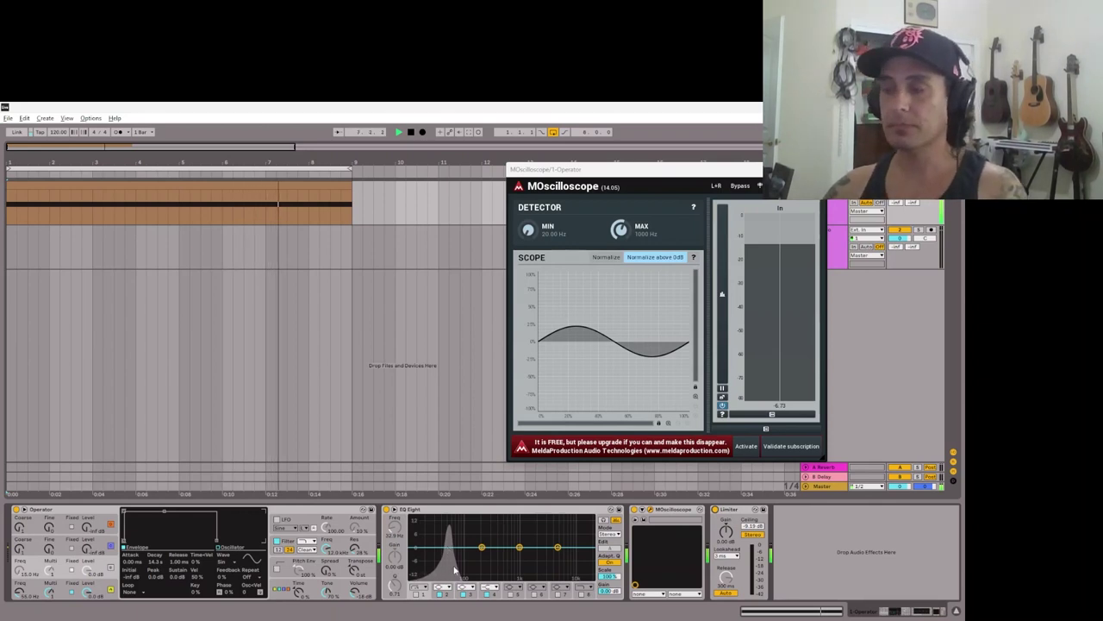
{"action": "key", "text": "space"}
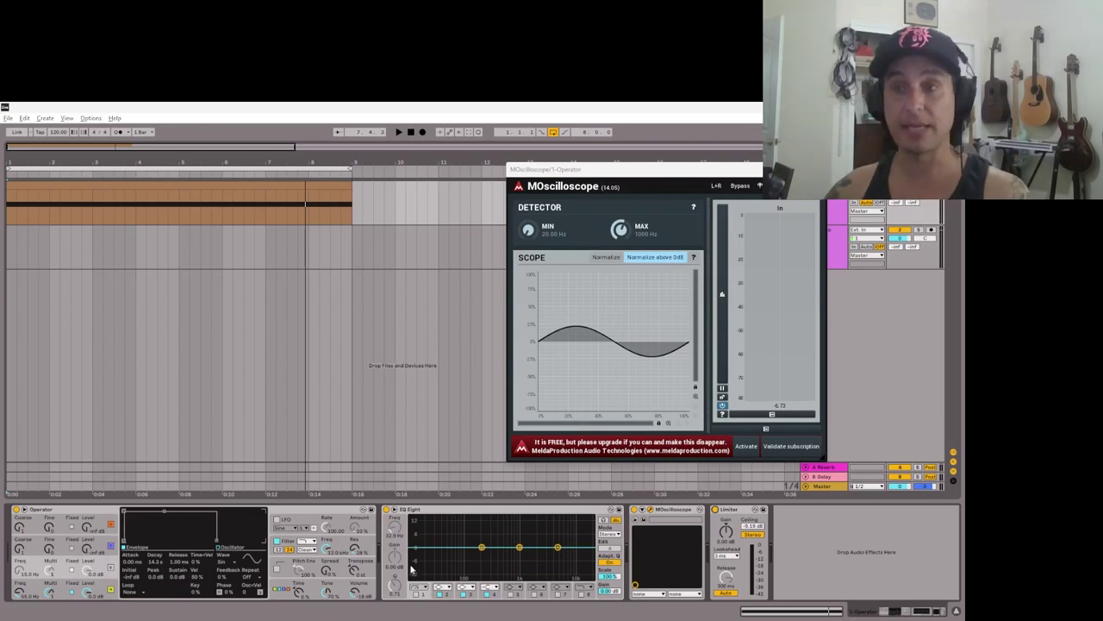
Step: Play both Operator oscillators together, enable EQ Eight's low-cut band 1 during playback, and stop the transport
{"action": "key", "text": "alt+Tab"}
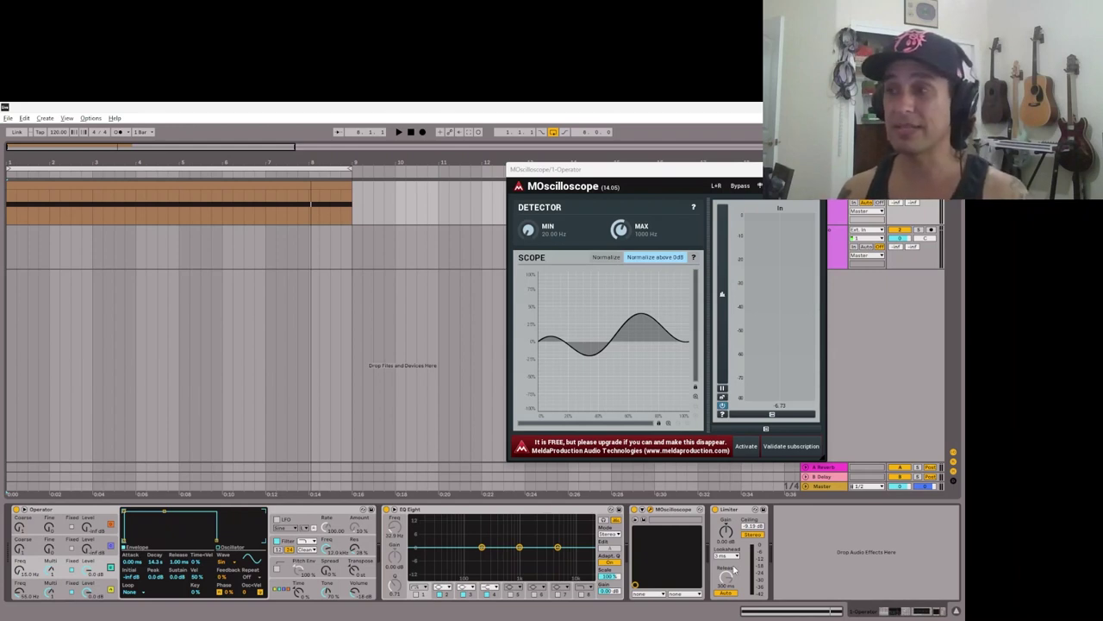
{"action": "key", "text": "space"}
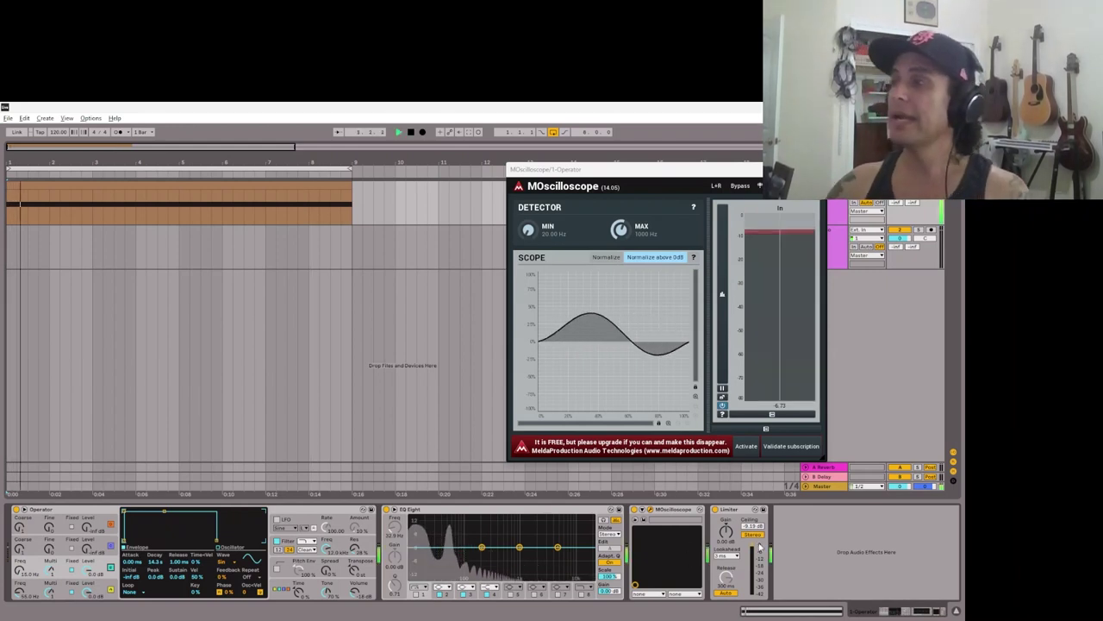
{"action": "left_click", "coordinate": [417, 594]}
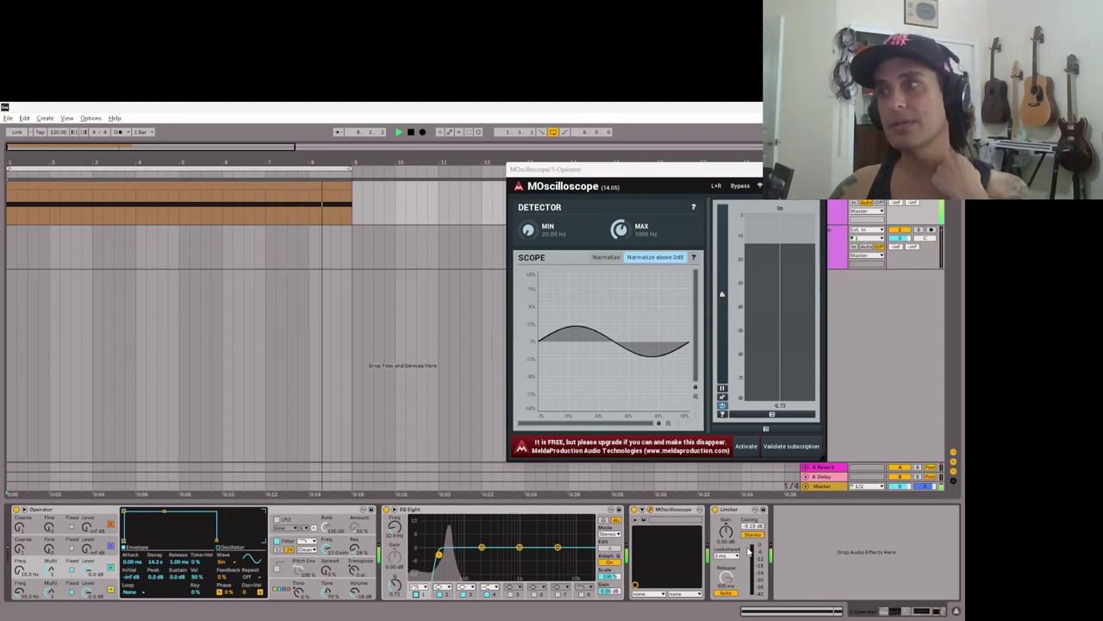
{"action": "key", "text": "space"}
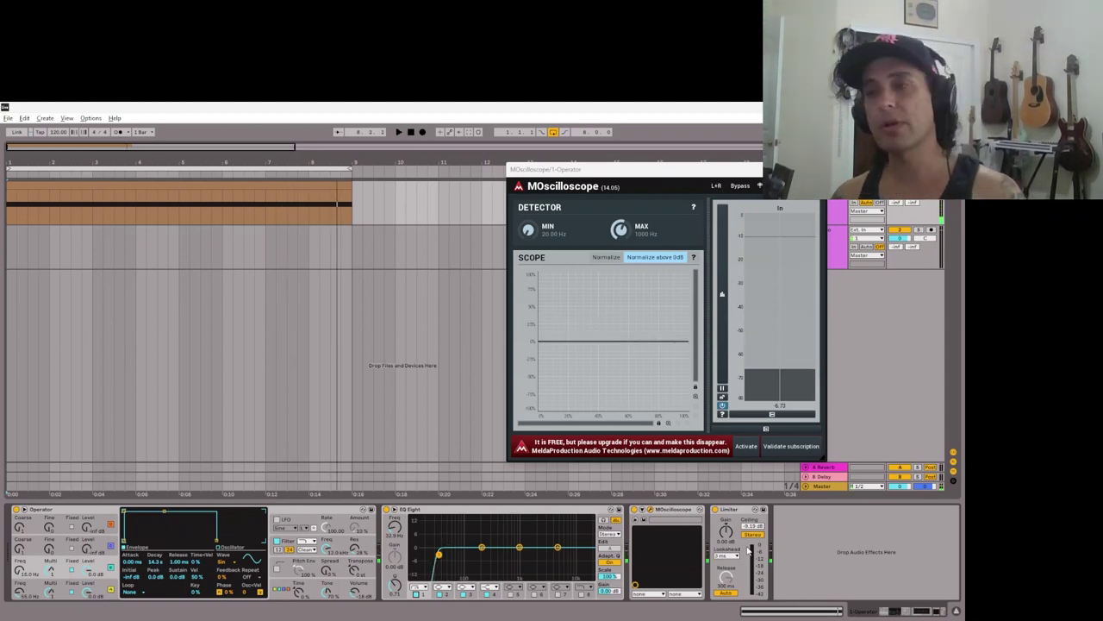